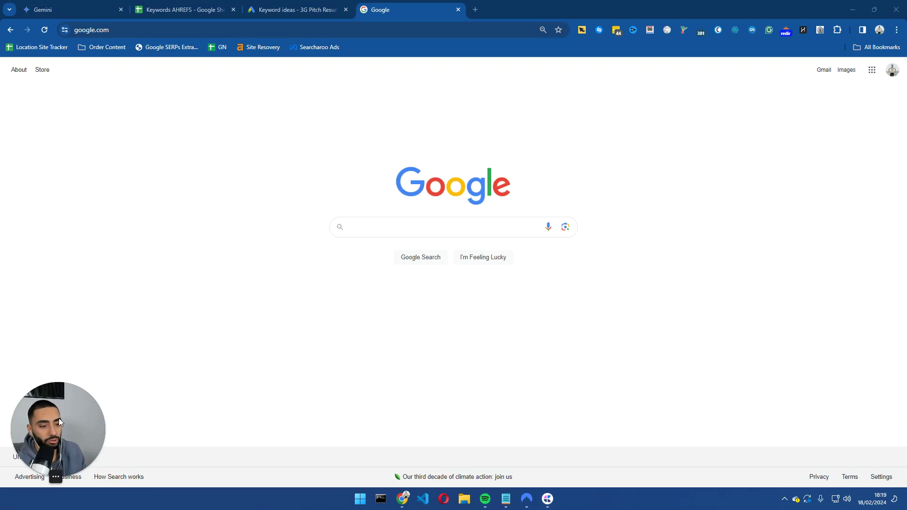
- Run a Google search for 'google keyword planner'
drag(60, 421, 69, 372)
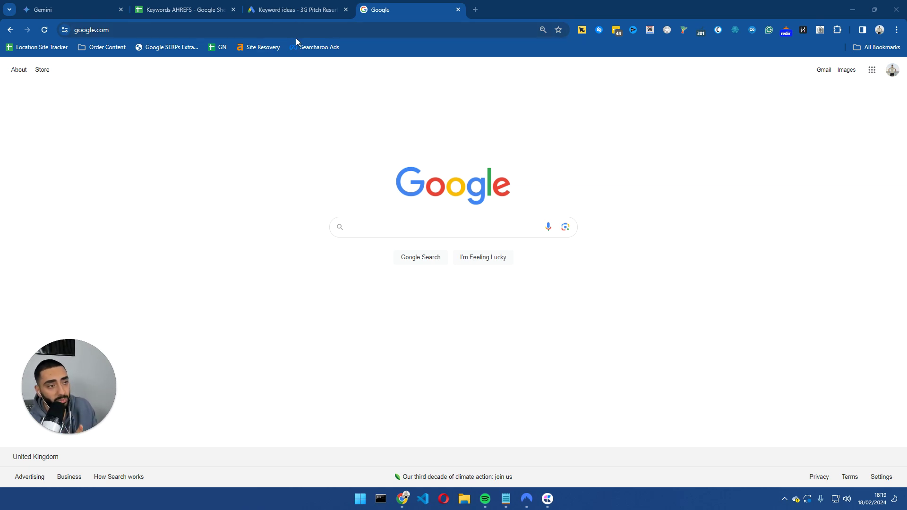
click(282, 14)
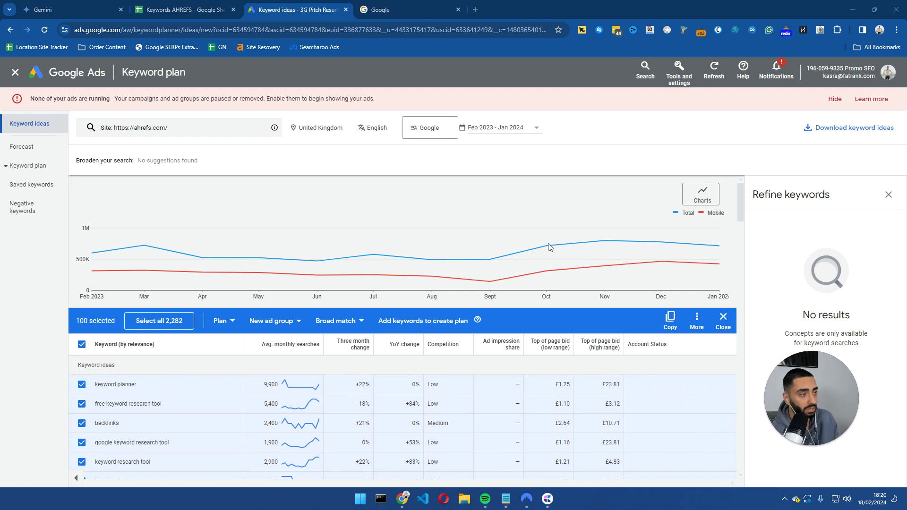
click(393, 11)
text(google)
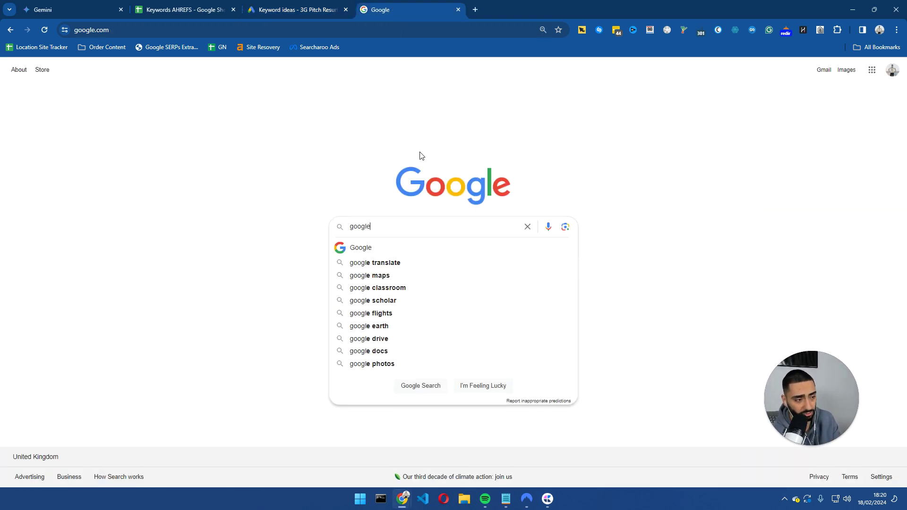
text( keyw)
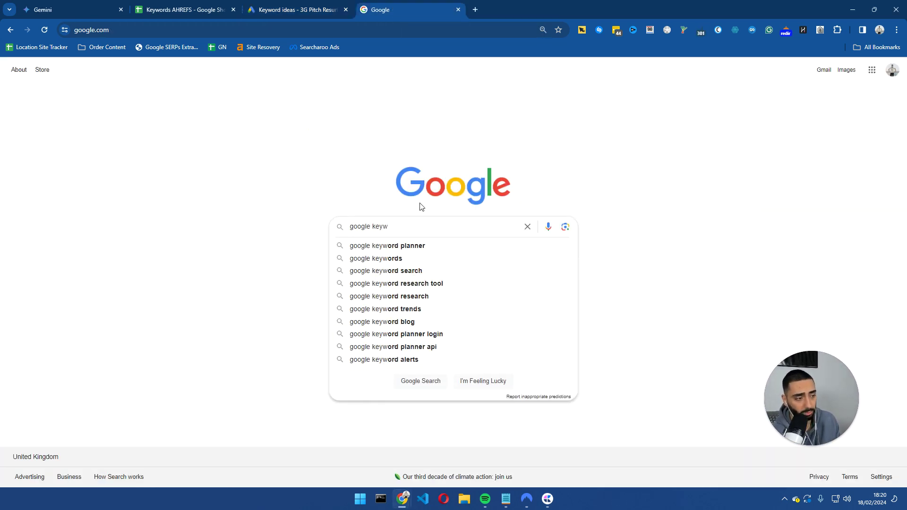
click(415, 246)
- Scan the search results, then return to the ahrefs.com Keyword ideas results
scroll(218, 318, down, 3)
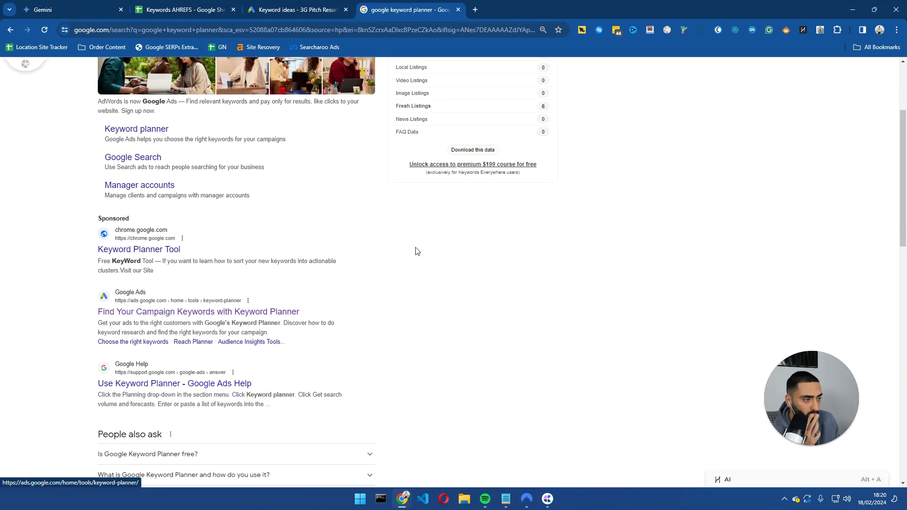
scroll(415, 251, up, 3)
scroll(243, 337, down, 3)
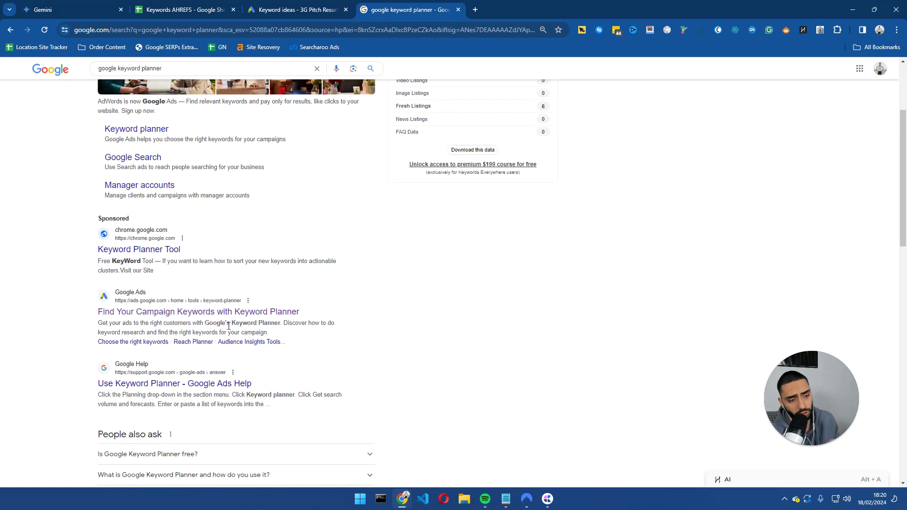
click(279, 5)
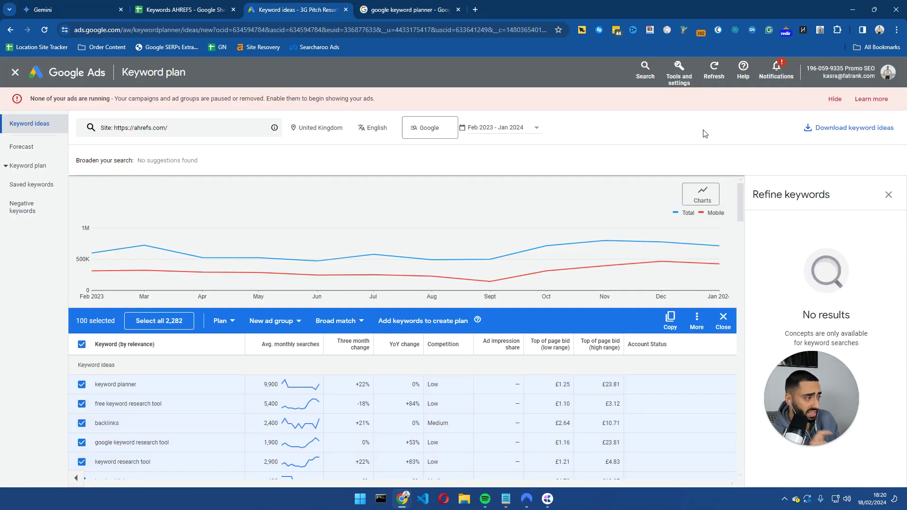
- Browse the Google Ads tools list, then try starting the keyword search from keywords
click(681, 77)
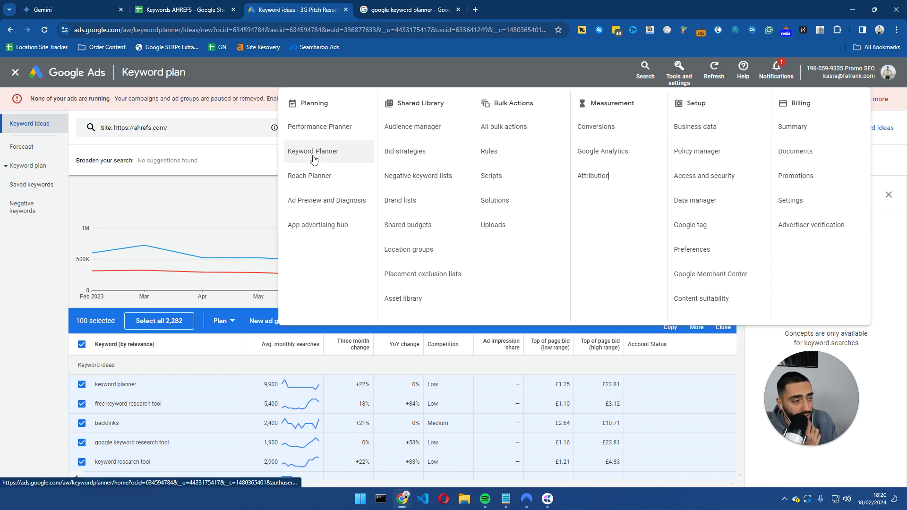
click(213, 177)
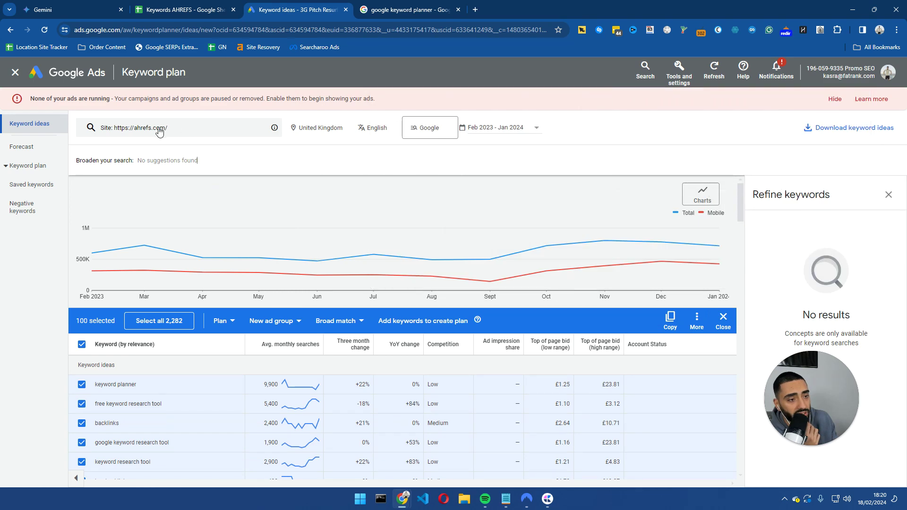
click(192, 136)
click(142, 136)
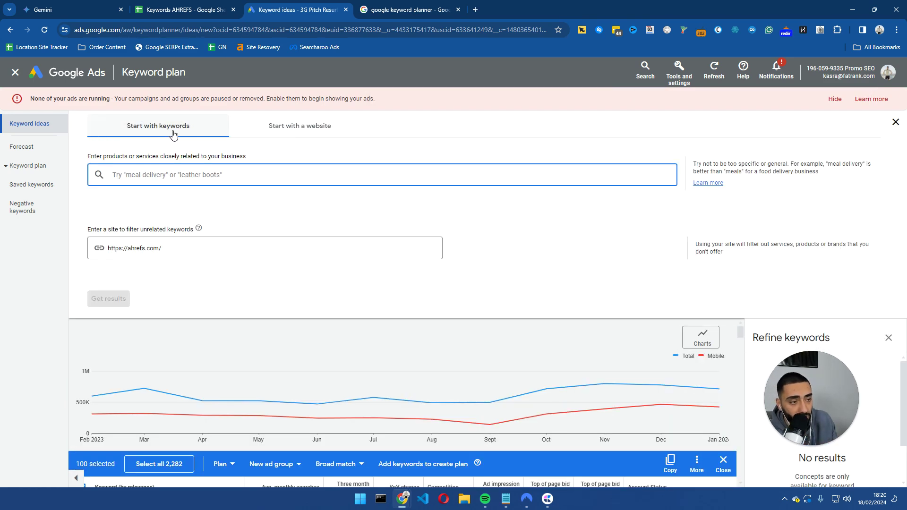
- Switch back to starting from a website and select the ahrefs.com address
click(295, 133)
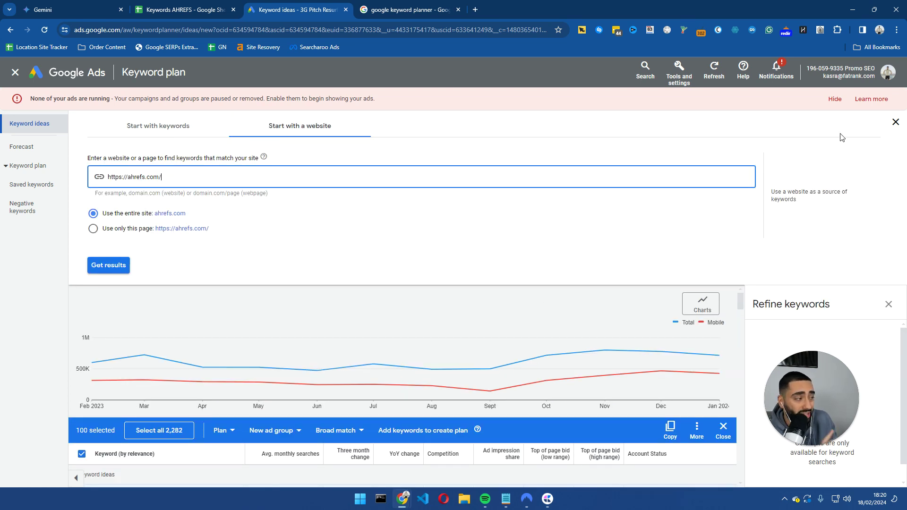
drag(177, 178, 103, 181)
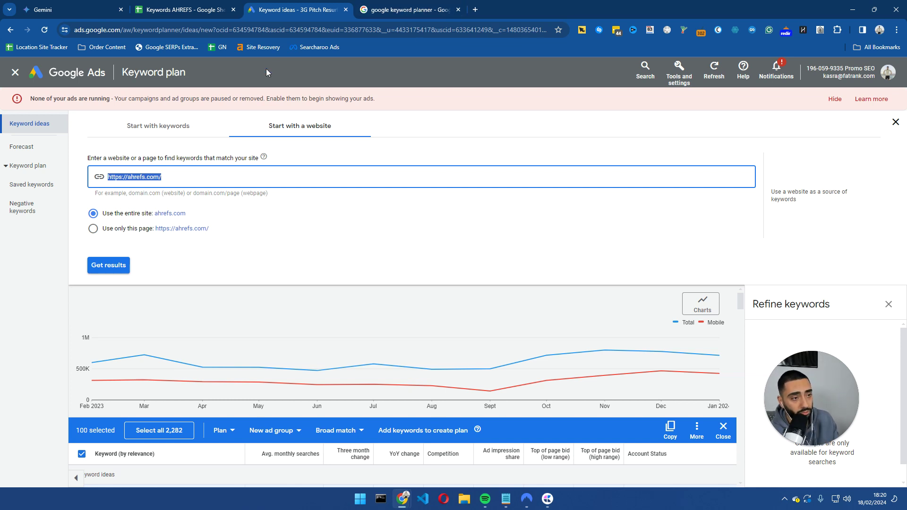
right_click(293, 9)
- Duplicate the Keyword ideas tab and return to the Google homepage
click(340, 89)
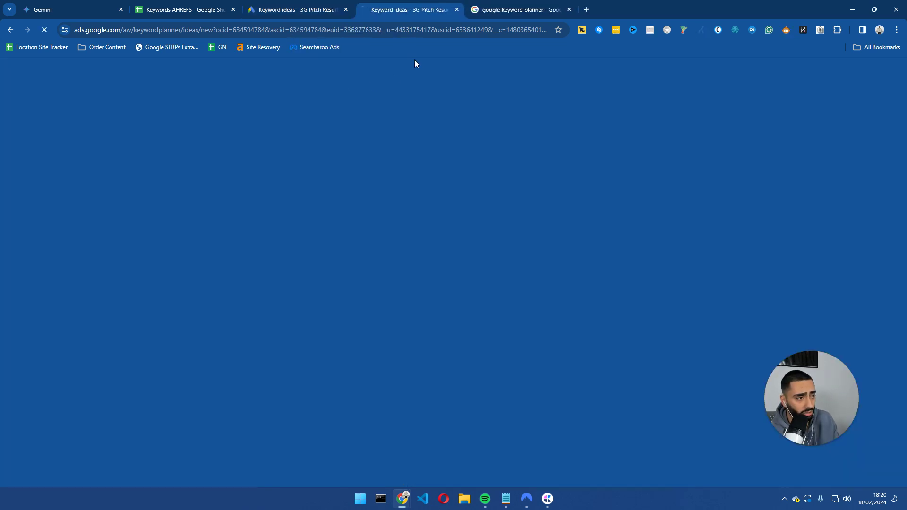
click(538, 5)
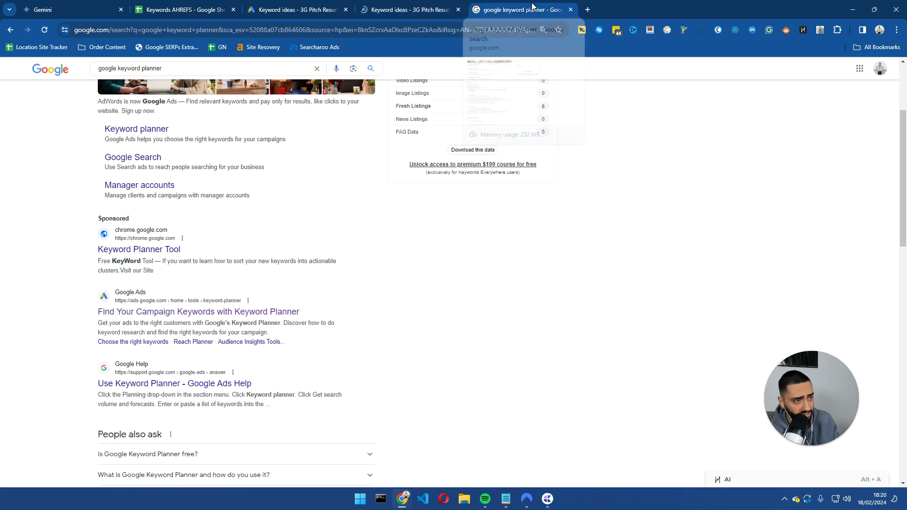
click(38, 73)
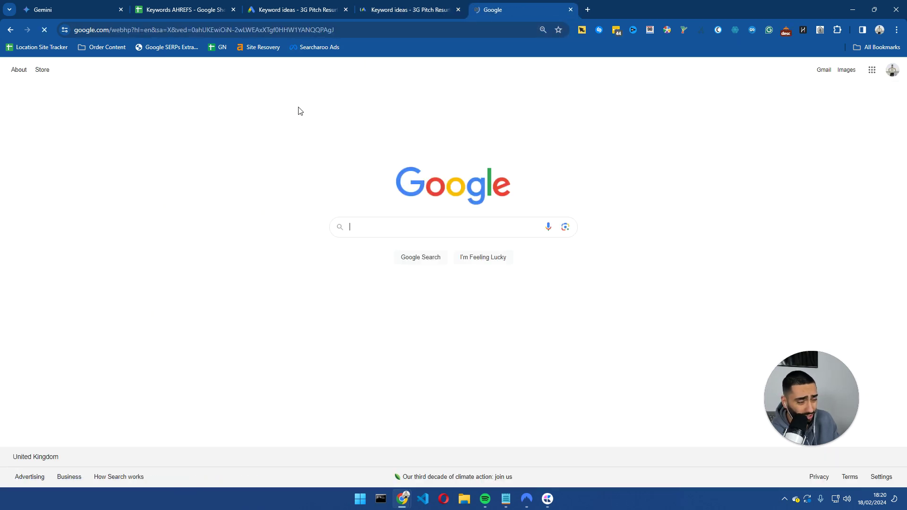
- Search Google for 'window cleaners in miami'
text(lawyers)
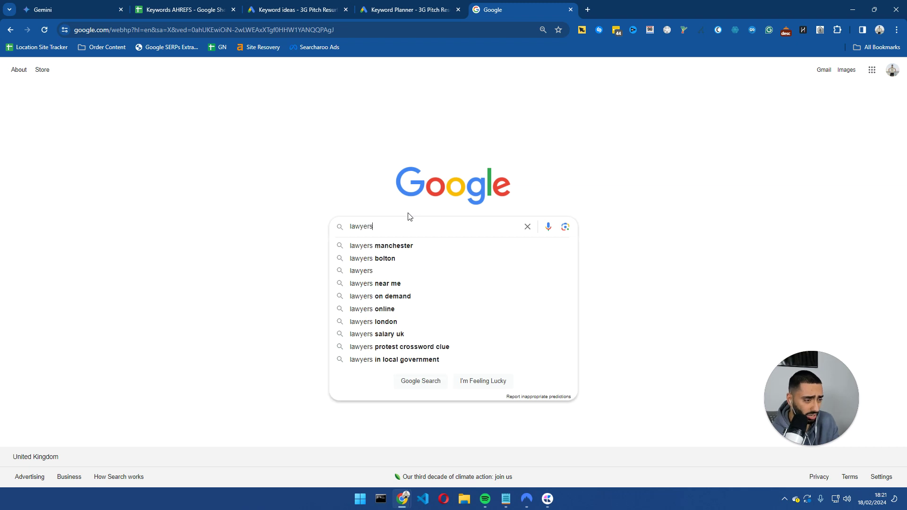
key(ctrl+a)
key(BackSpace)
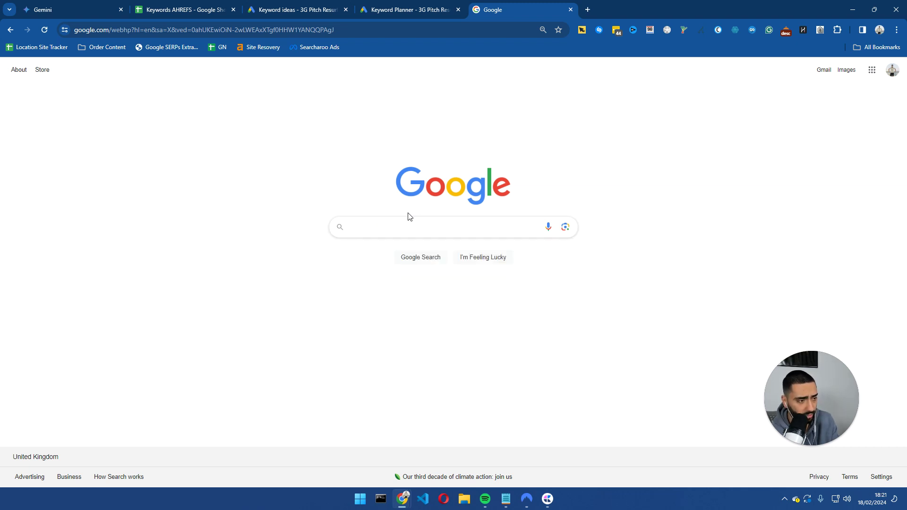
text(car)
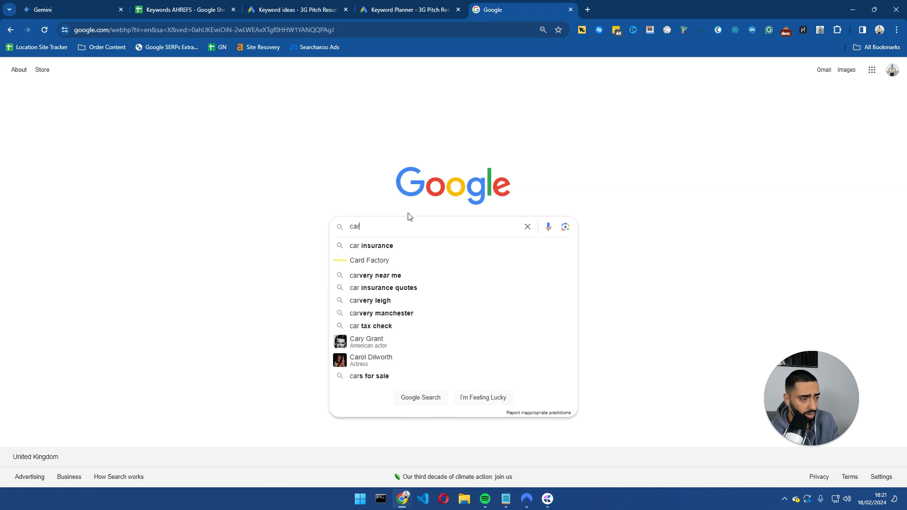
key(BackSpace)
key(BackSpace)
key(BackSpace)
text(window)
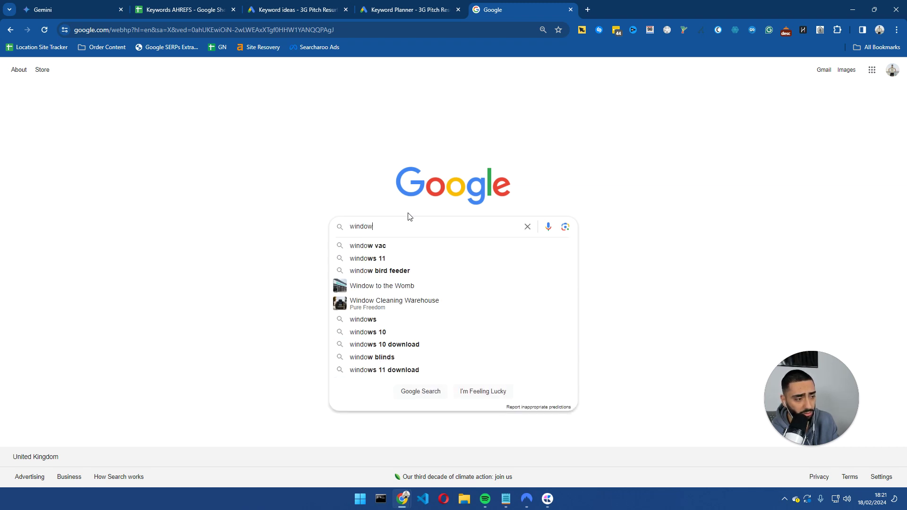
text( cleaners in mian)
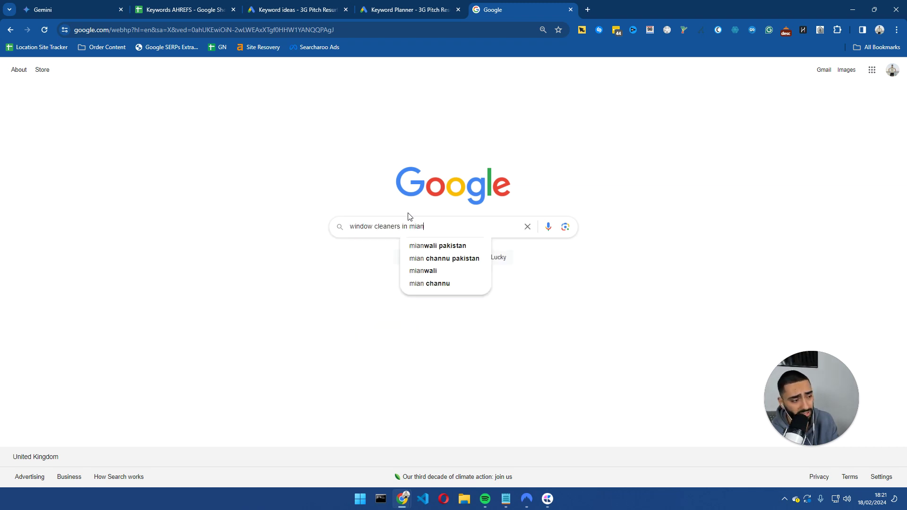
key(BackSpace)
text(mi)
key(Return)
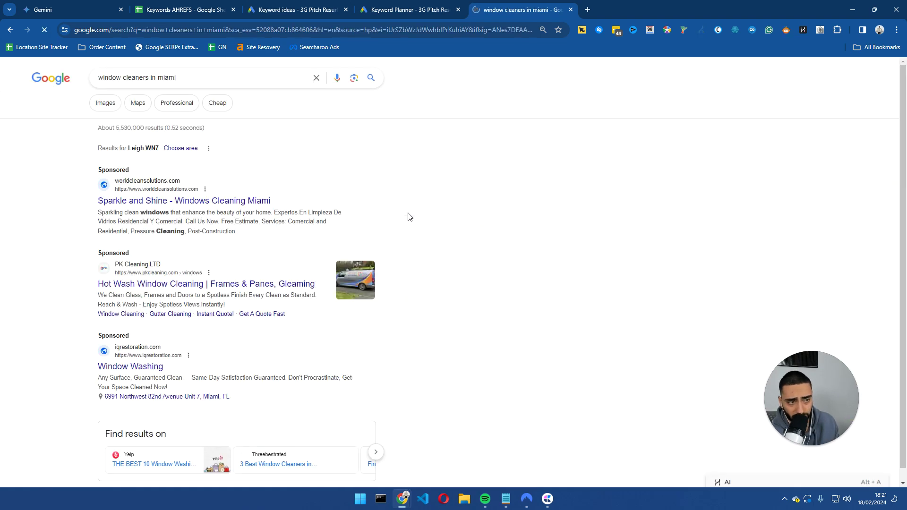
- Open the Window Gang Miami result and copy its site address
scroll(393, 193, down, 5)
scroll(71, 264, down, 7)
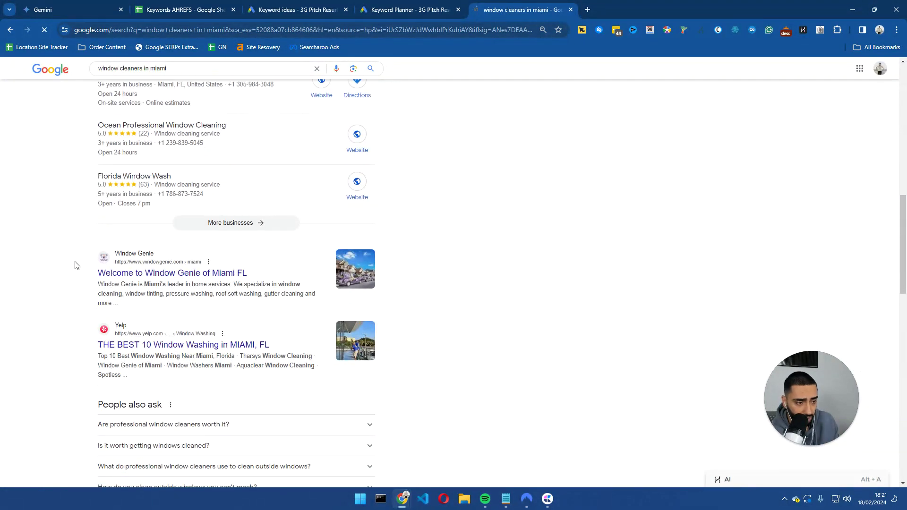
scroll(106, 269, down, 2)
scroll(85, 241, down, 4)
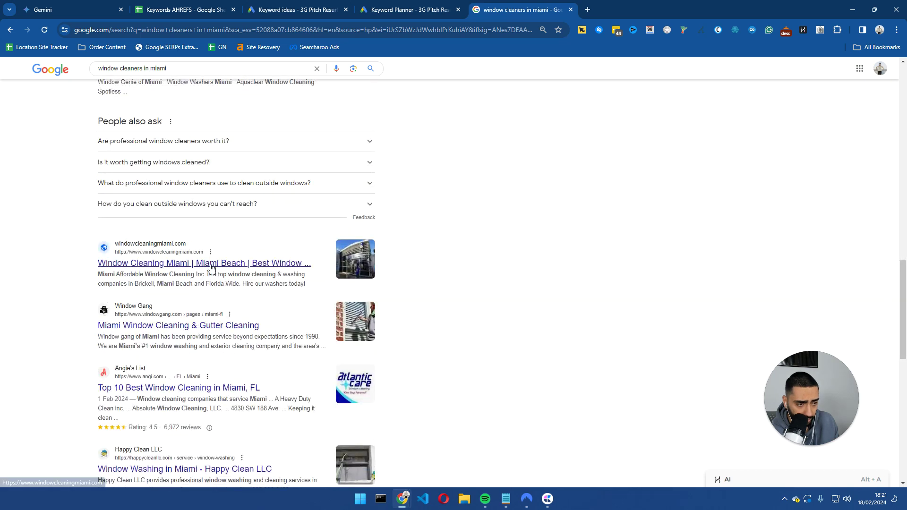
click(211, 263)
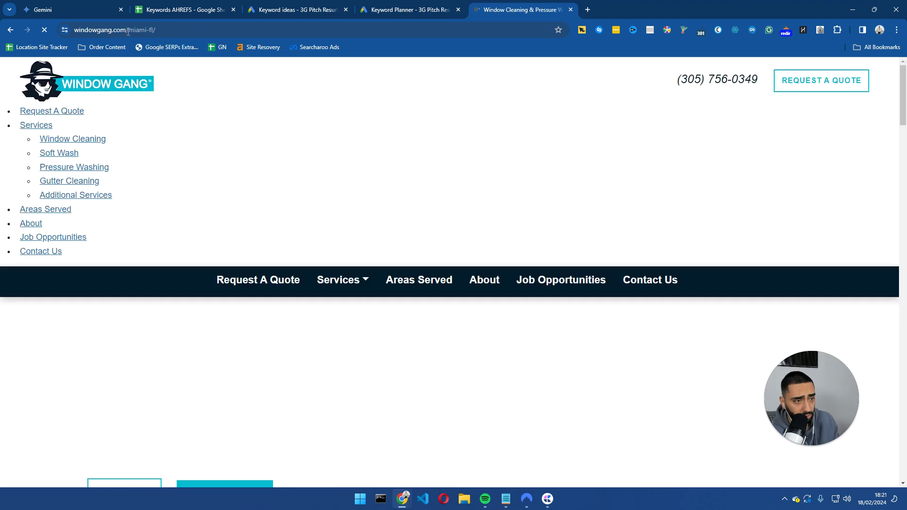
drag(74, 30, 166, 30)
key(ctrl+c)
click(410, 9)
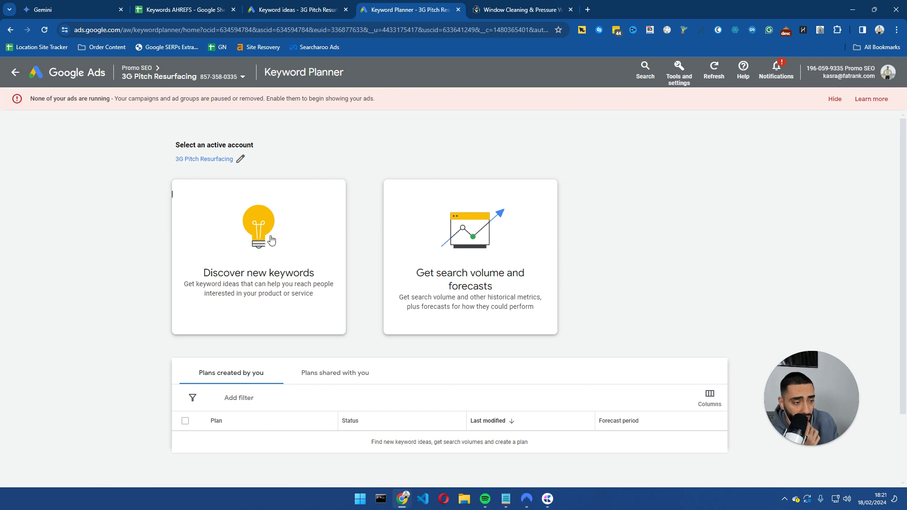
- Generate keyword ideas from the pasted windowgang.com website address
click(271, 239)
click(392, 216)
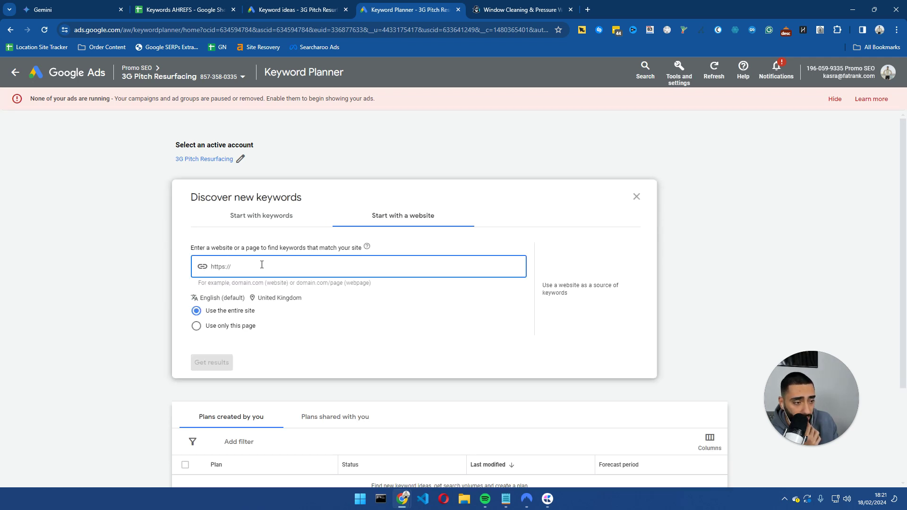
right_click(261, 265)
click(300, 138)
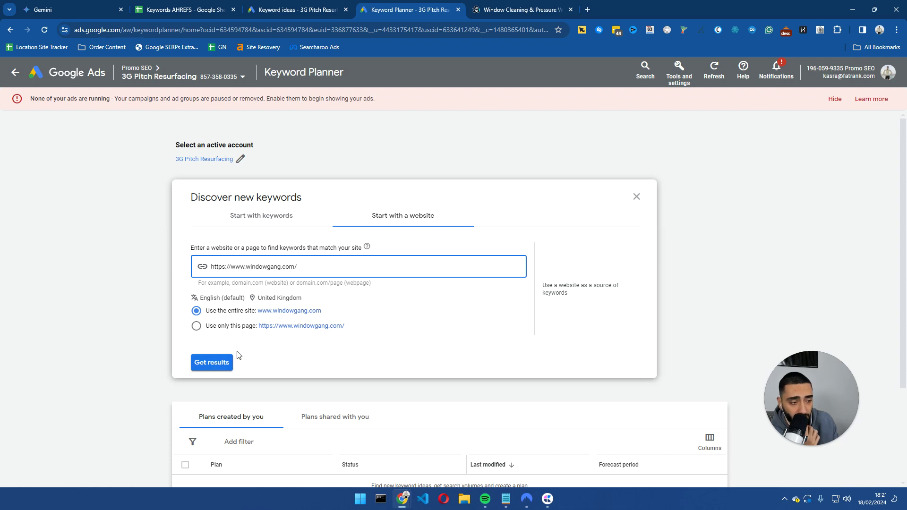
click(212, 362)
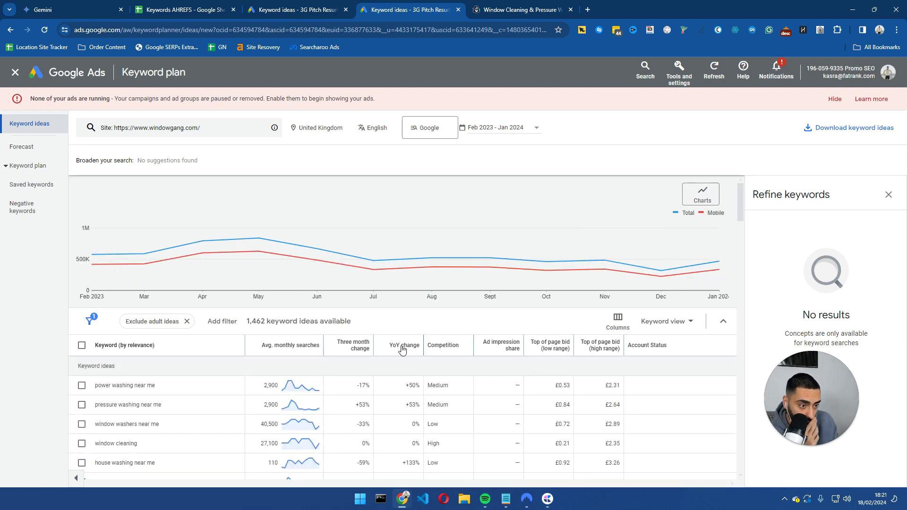
- Review the keyword ideas and tick the header checkbox to select all 100 rows
scroll(519, 312, down, 3)
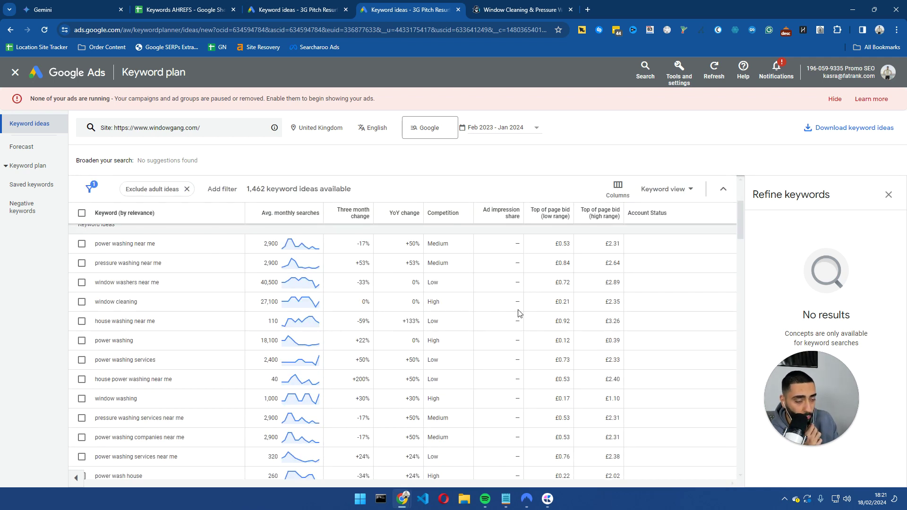
scroll(520, 313, up, 1)
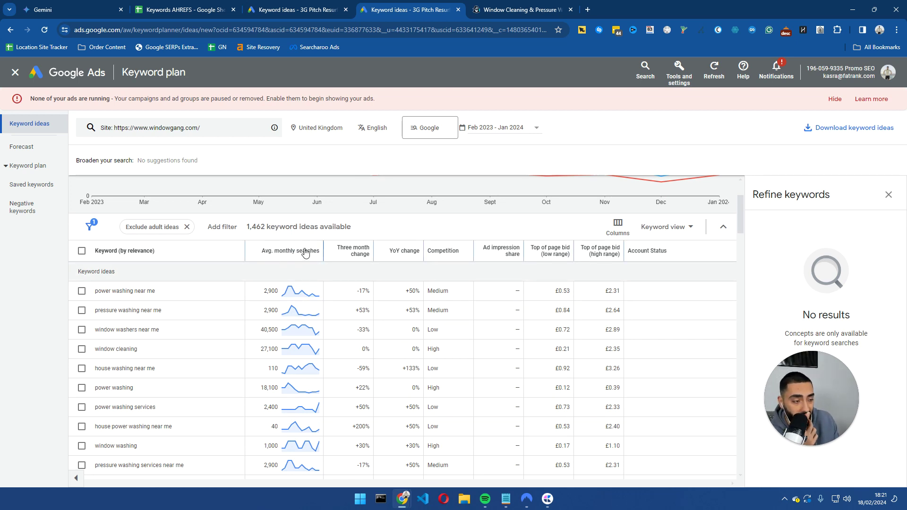
scroll(360, 317, down, 5)
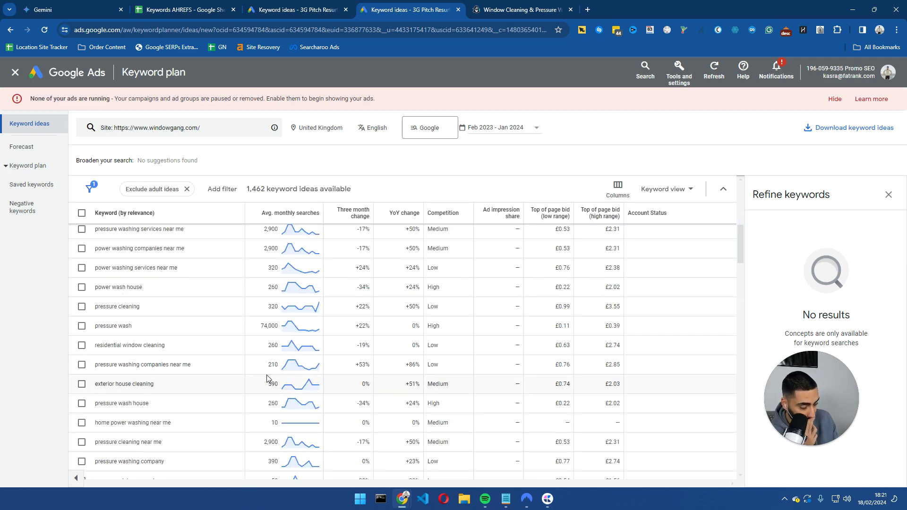
scroll(267, 377, up, 5)
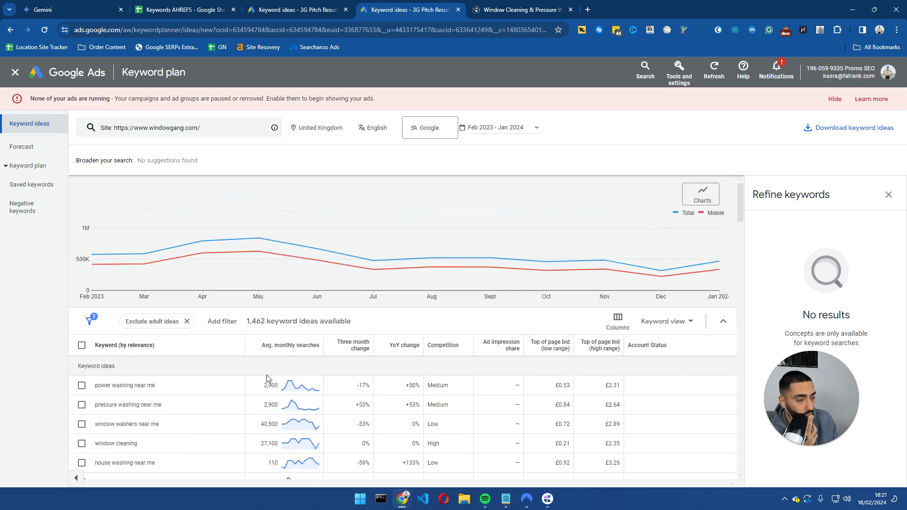
click(82, 345)
click(83, 345)
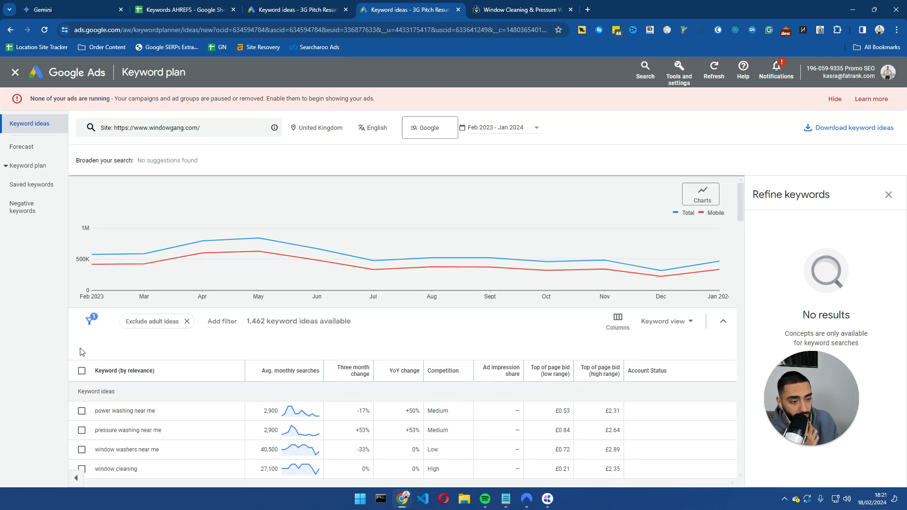
click(82, 346)
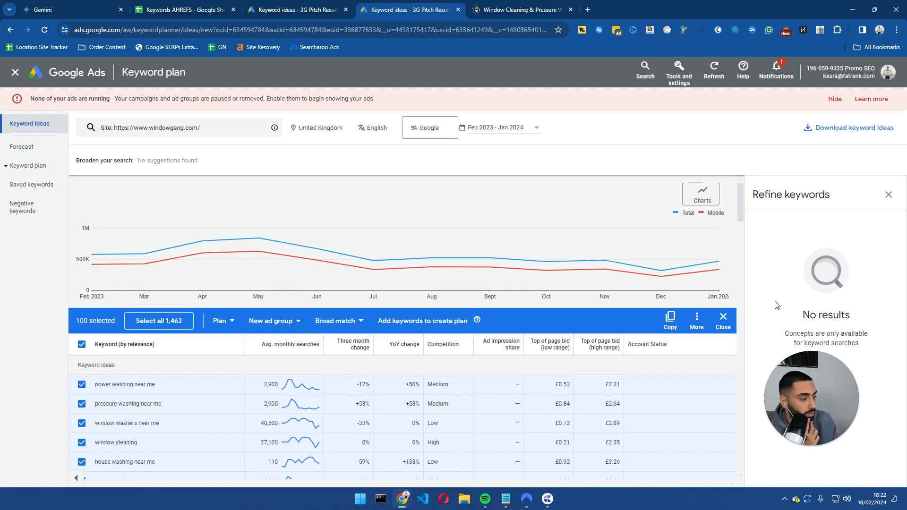
- Export the keyword ideas to a Google Sheet named 'Window Cleaners Miami Keywords'
click(855, 135)
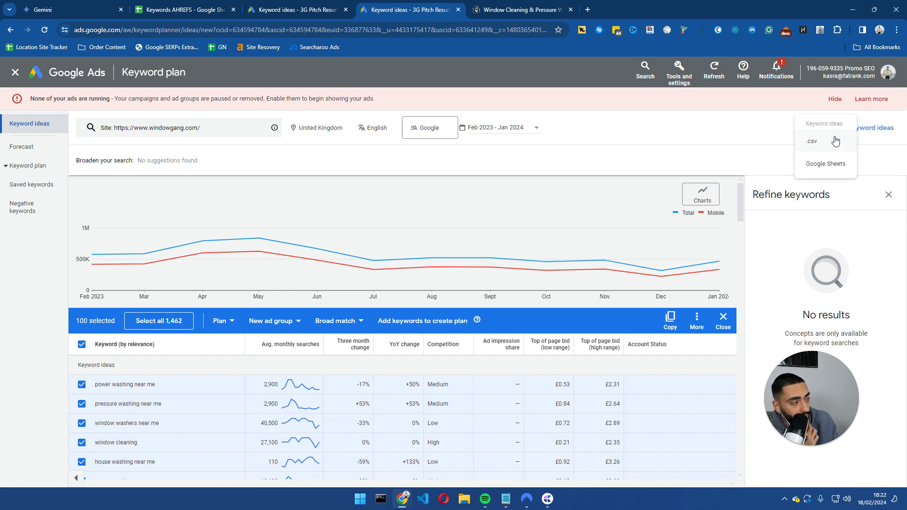
click(828, 169)
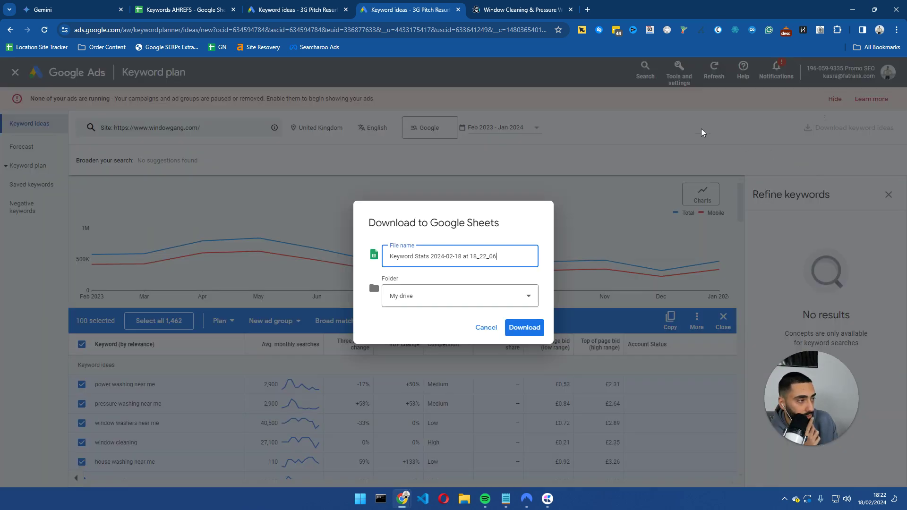
triple_click(503, 258)
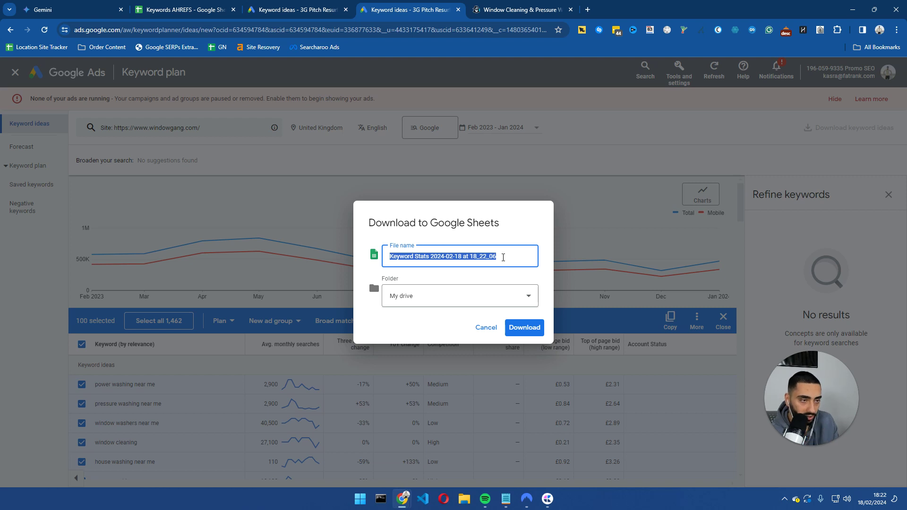
text(Window )
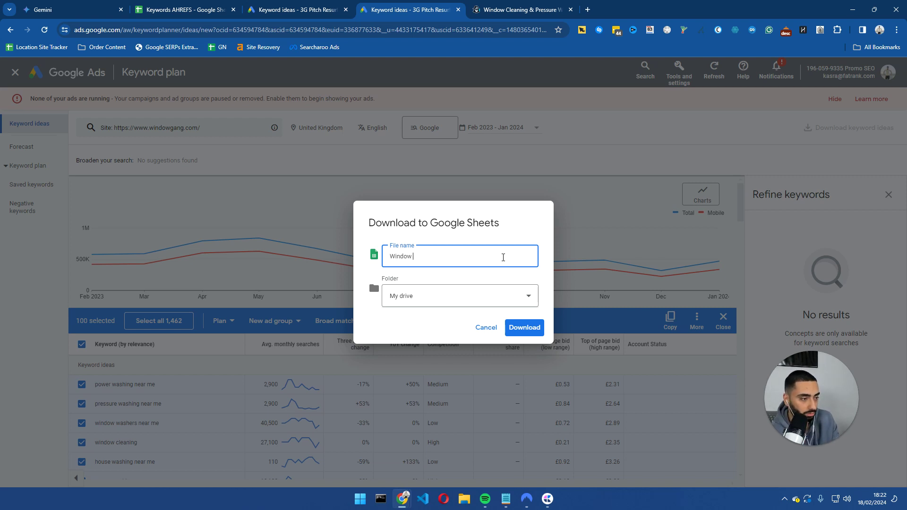
text(Cleaners Miami )
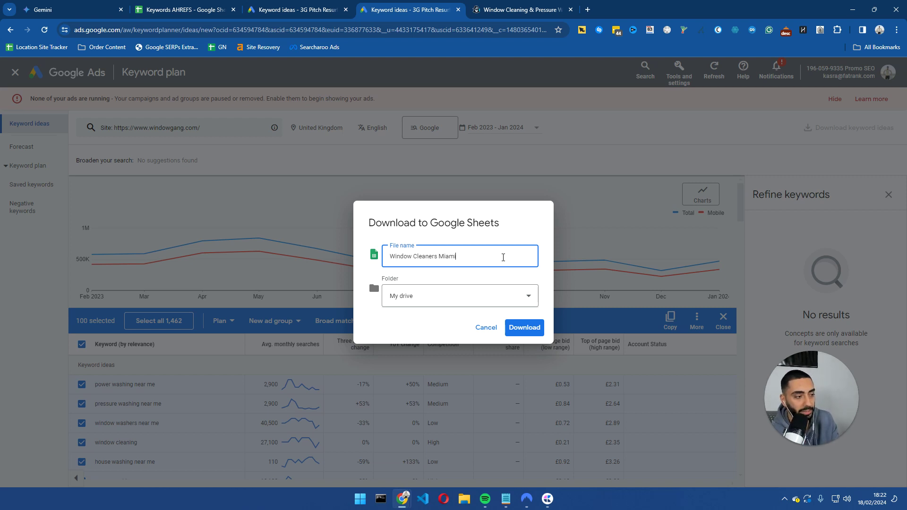
text(Keywords)
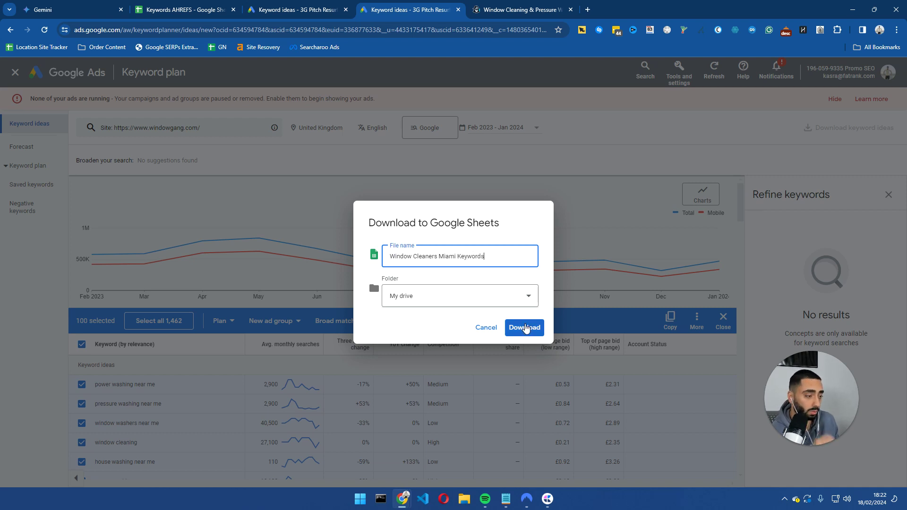
click(532, 333)
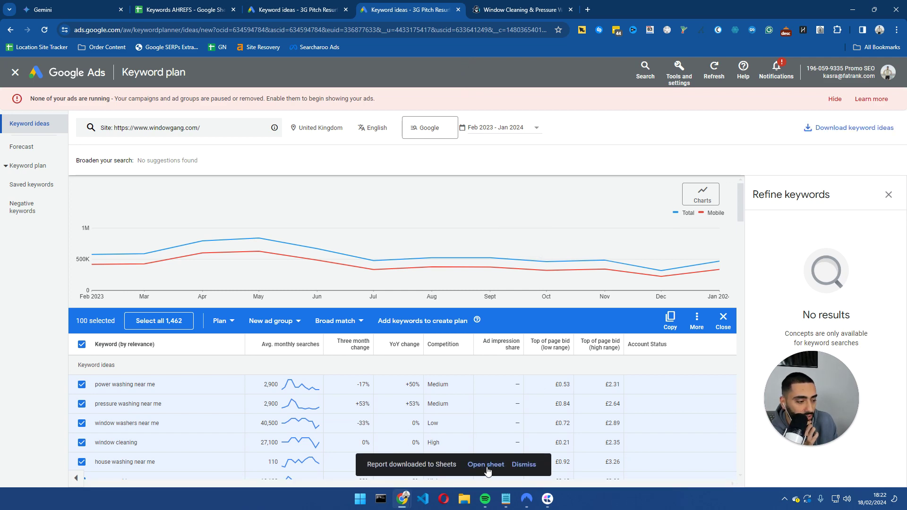
- Open the new sheet and widen column A so keywords show fully
click(486, 465)
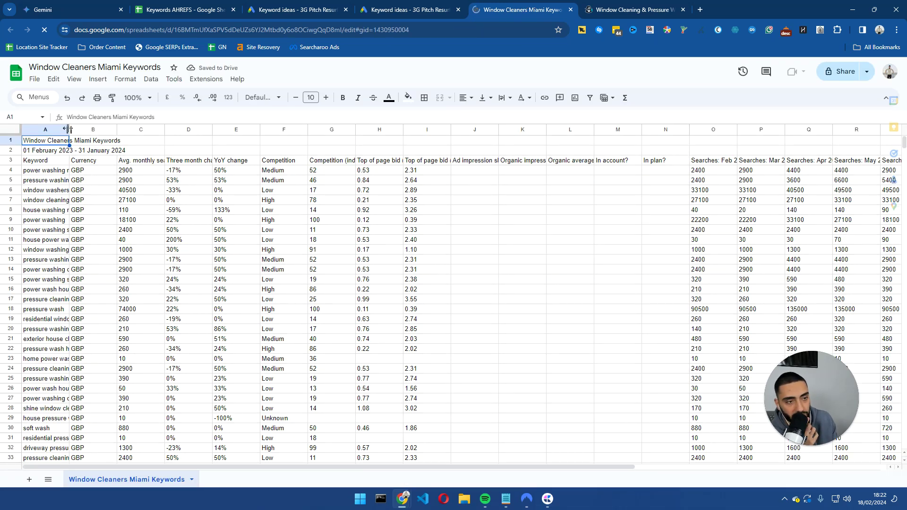
drag(69, 129, 192, 134)
click(156, 190)
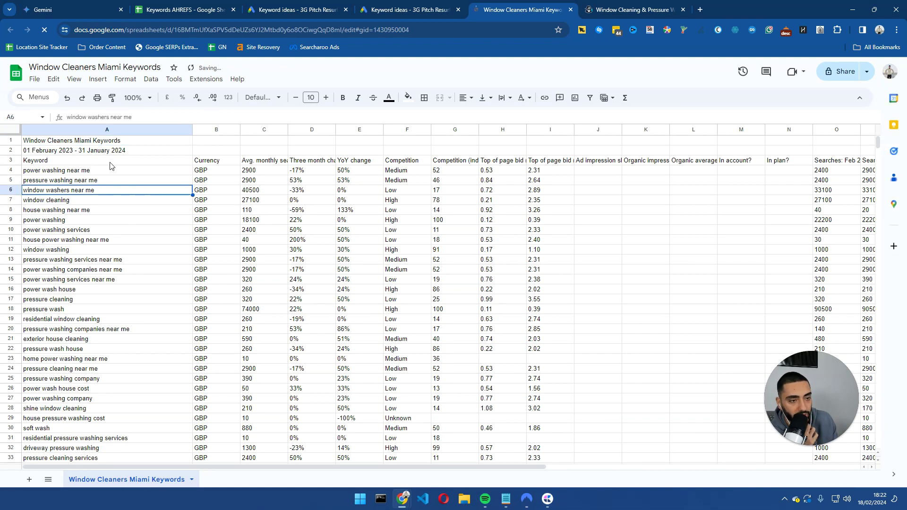
shift+click(71, 160)
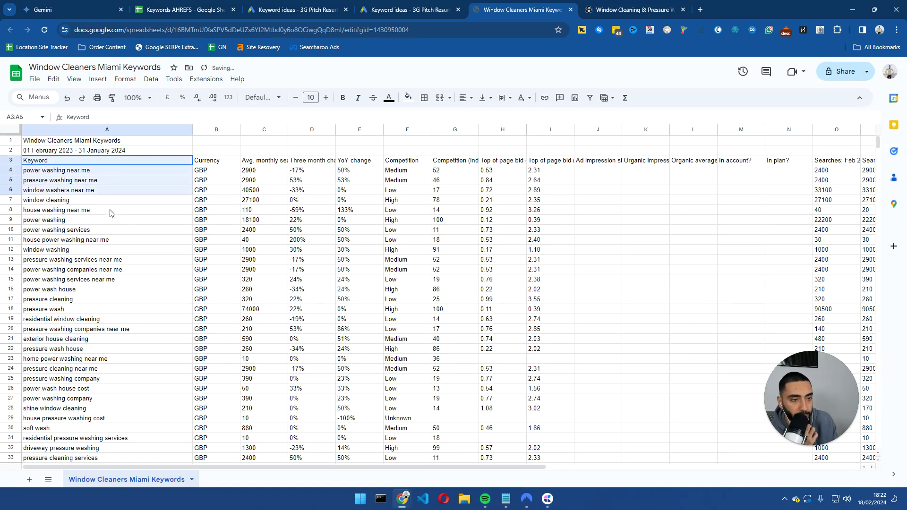
- Give header row 3 a blue fill with white text
click(10, 160)
click(408, 98)
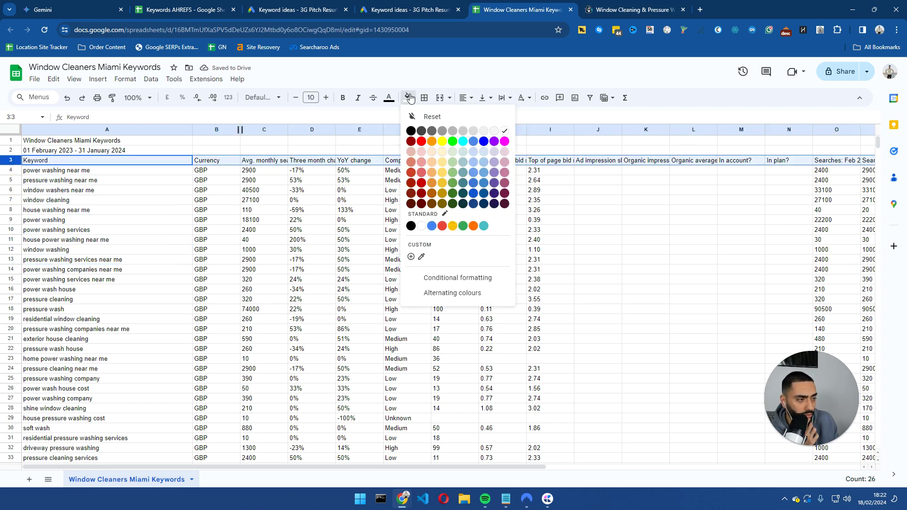
click(473, 171)
click(408, 97)
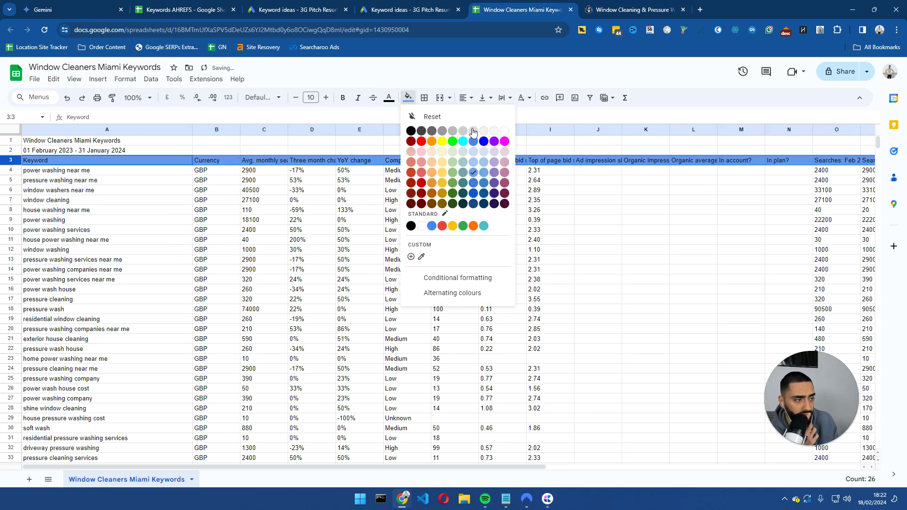
click(389, 97)
click(485, 130)
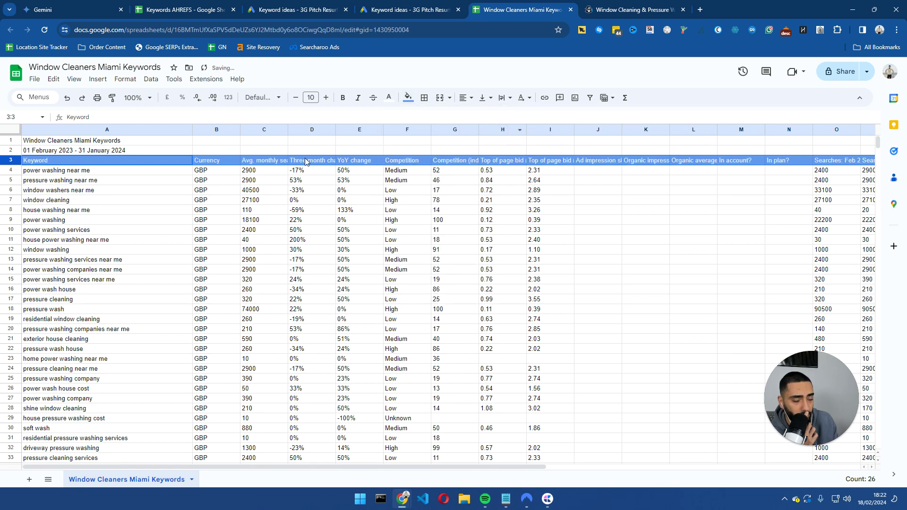
click(407, 97)
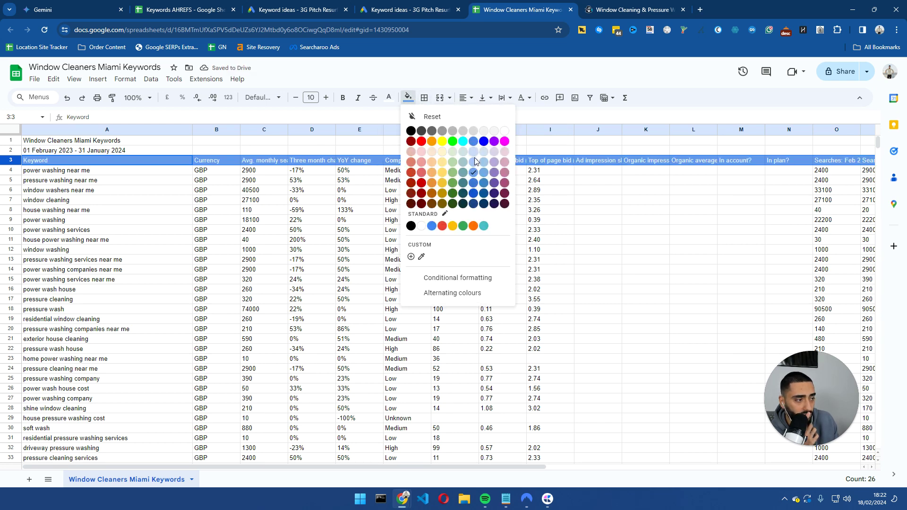
click(474, 186)
click(312, 200)
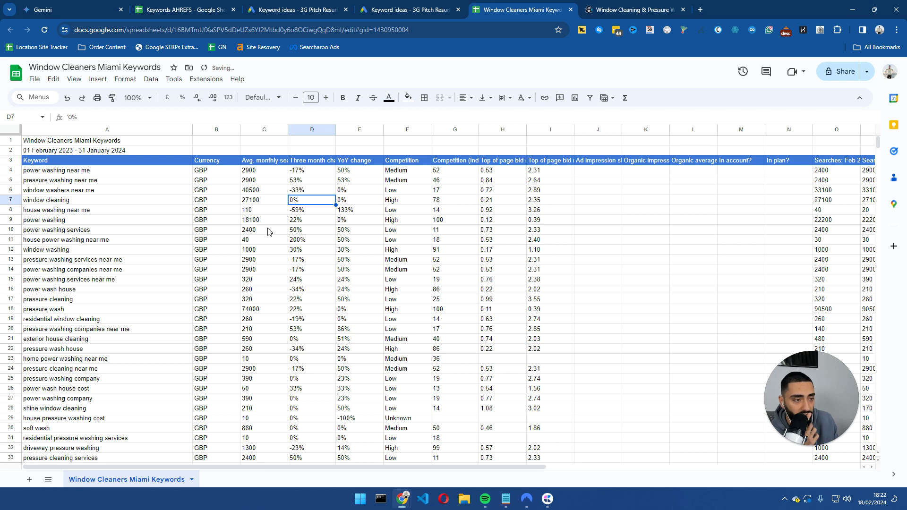
- Select the keyword list down column A (A4:A120), scrolling through the rows
drag(267, 171, 265, 350)
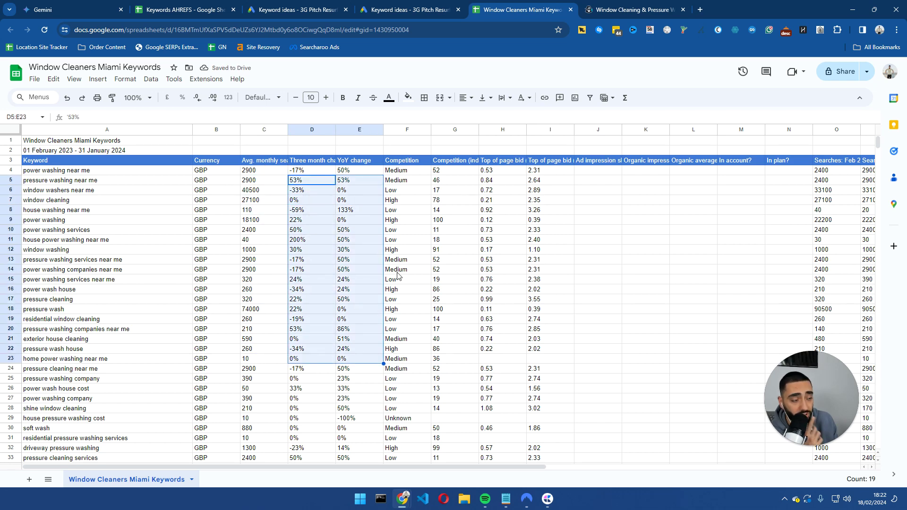
click(426, 11)
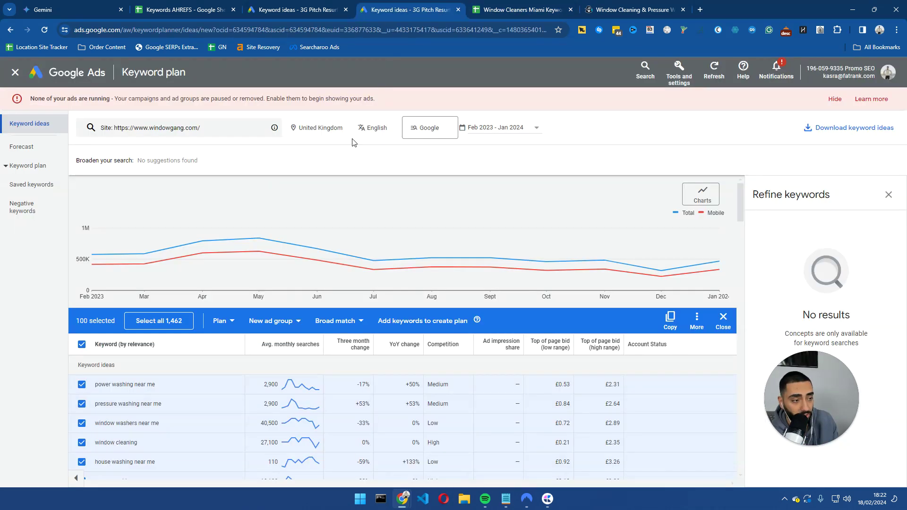
click(506, 14)
click(156, 289)
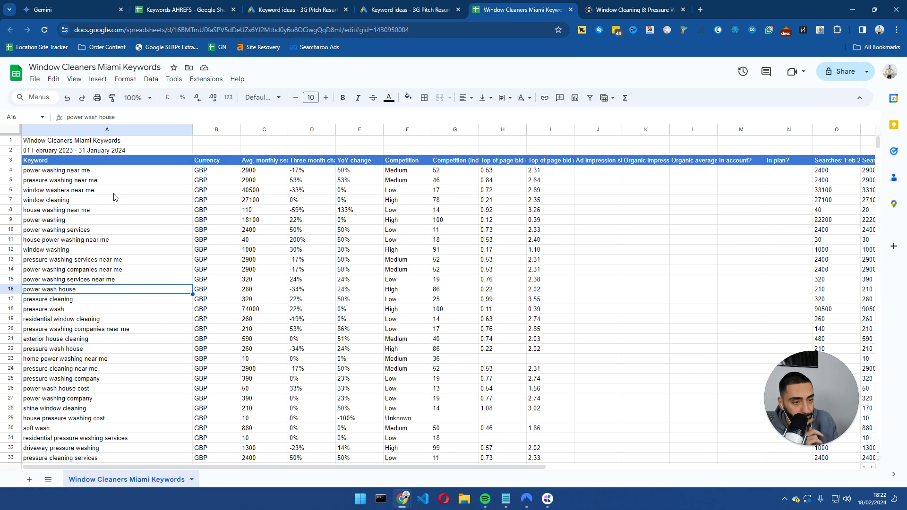
drag(116, 172, 139, 341)
scroll(116, 373, down, 15)
scroll(138, 413, down, 15)
scroll(143, 342, down, 2)
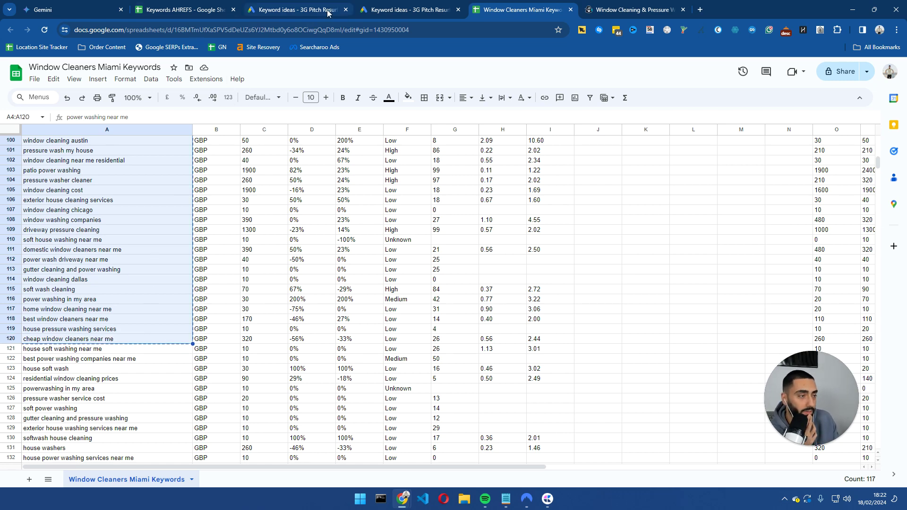
- Switch to Gemini and, after checking earlier chats, open a blank new chat
click(76, 9)
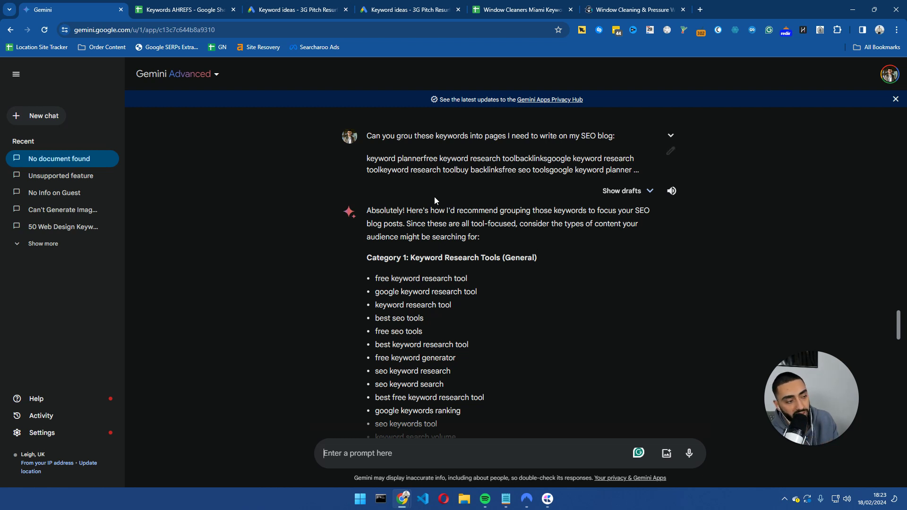
click(53, 118)
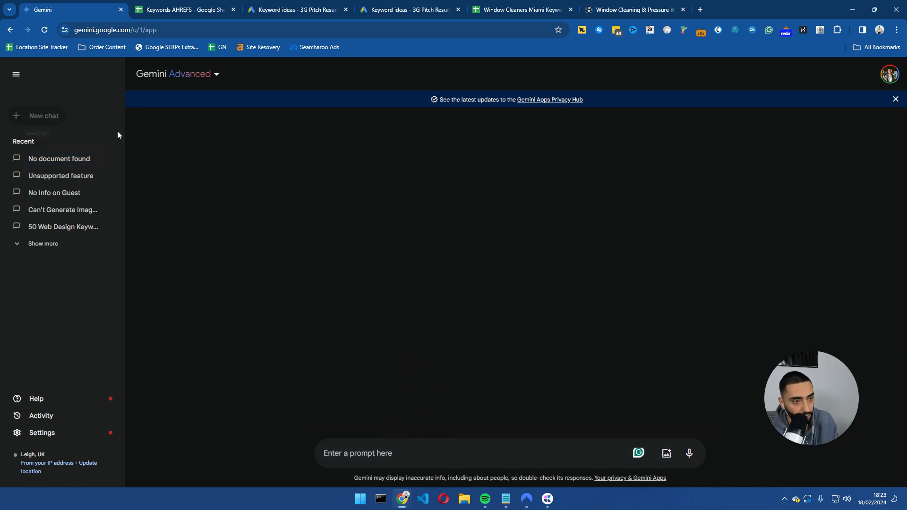
click(71, 161)
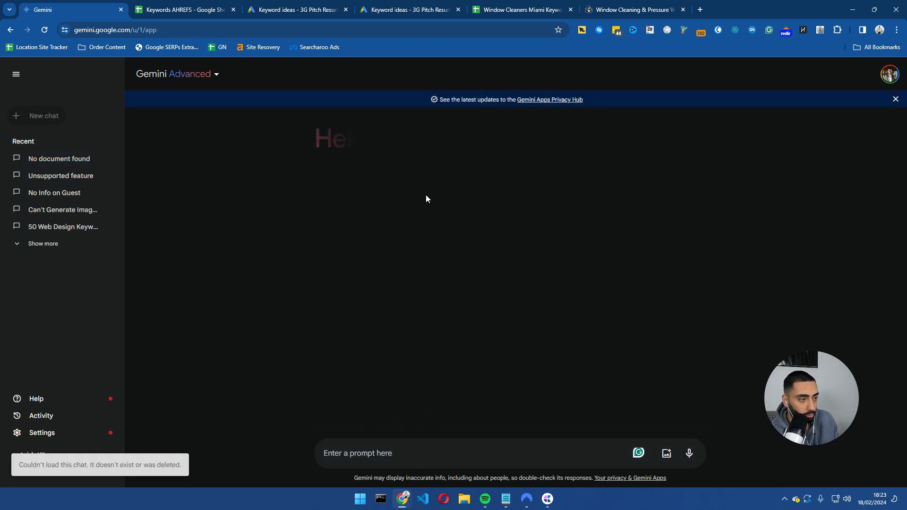
click(72, 176)
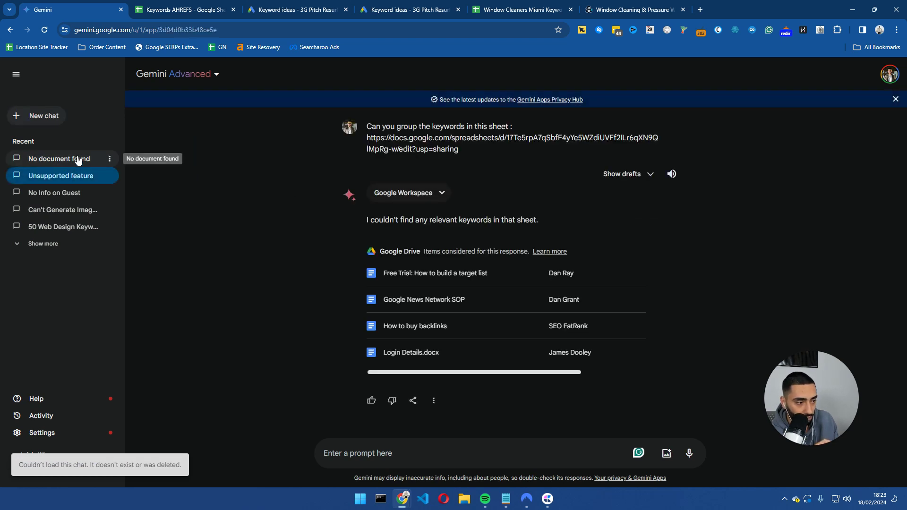
click(77, 158)
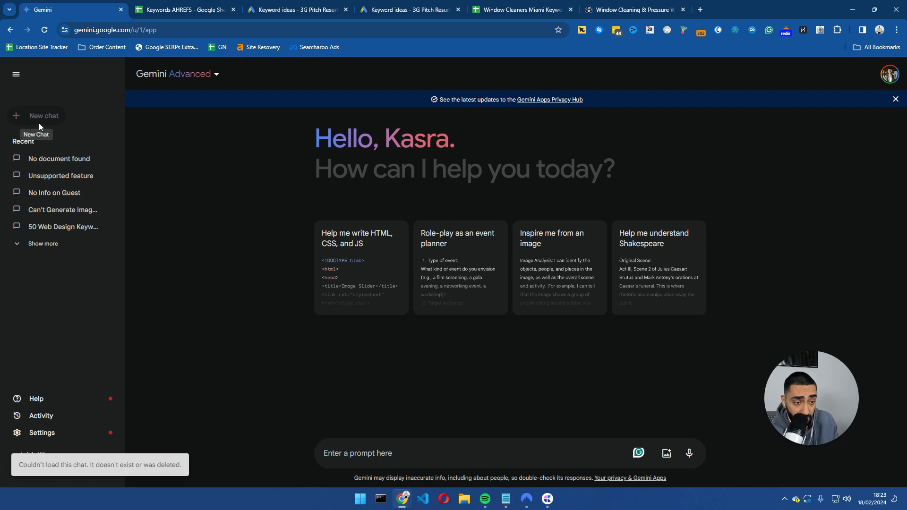
- Ask Gemini to group the pasted window-cleaning keyword list into website service pages
click(405, 453)
text(I have a webs)
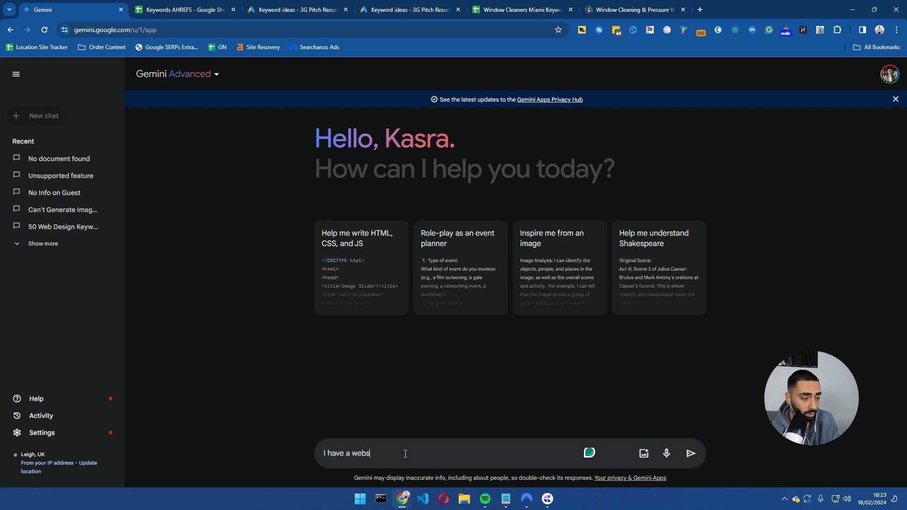
text(ite to do with )
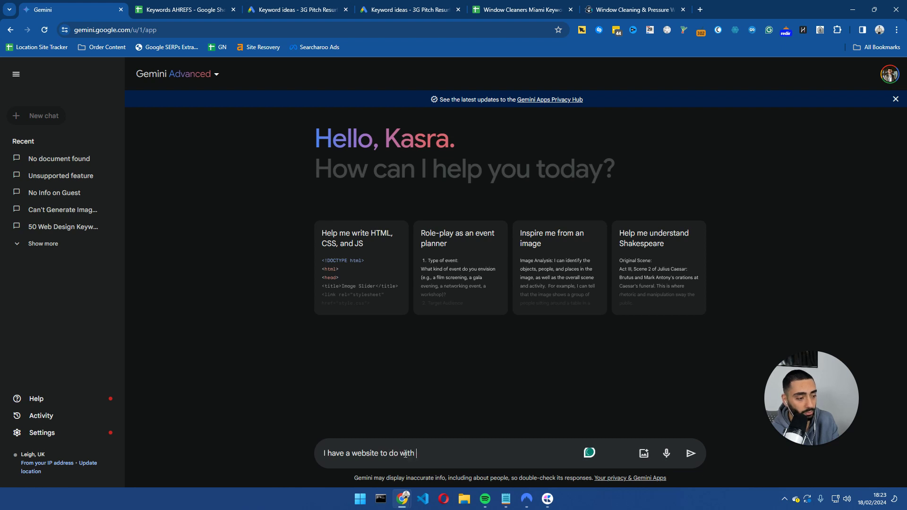
text(window cleaning serv)
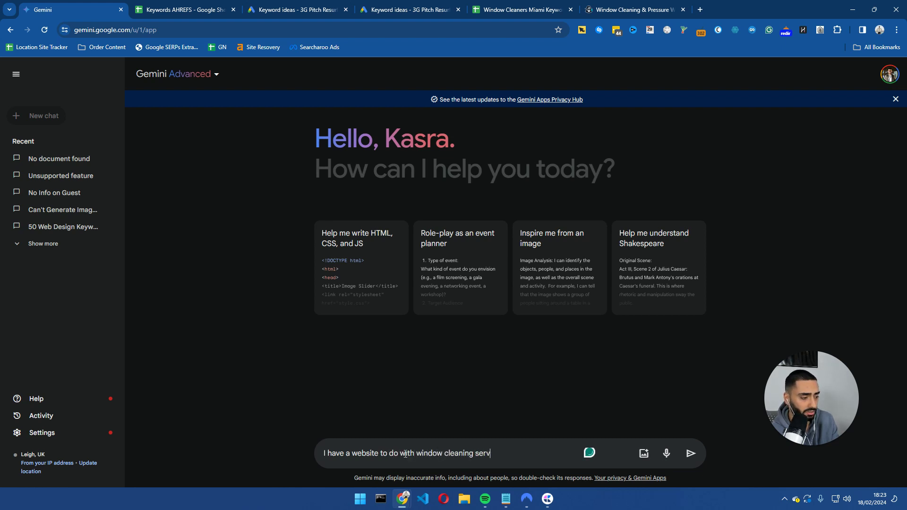
text(ices can y)
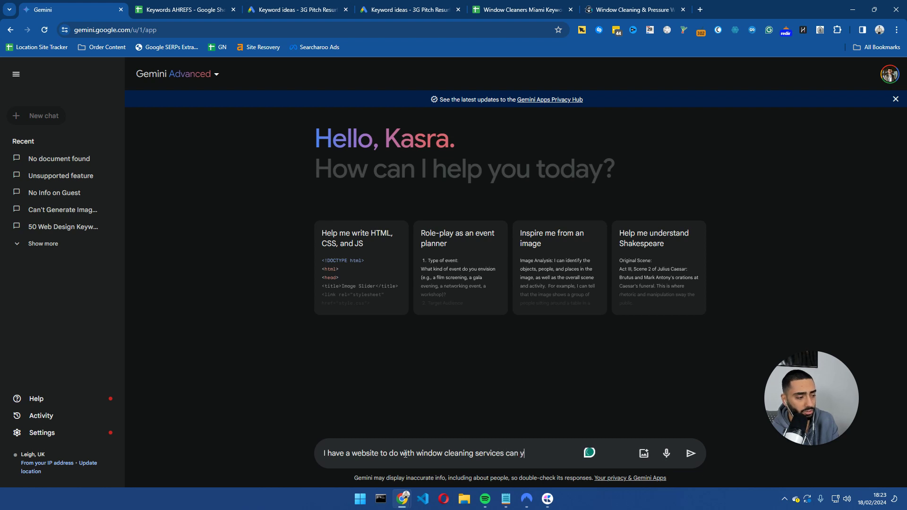
text(ou group toget)
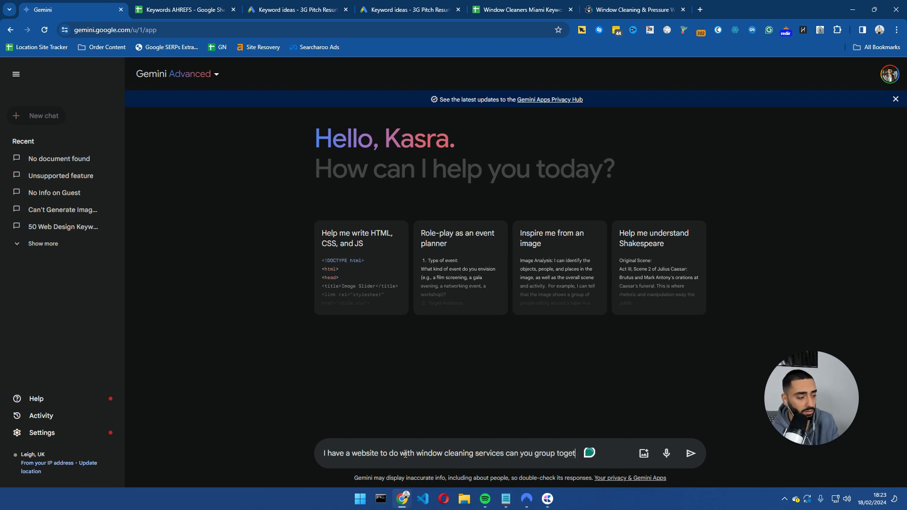
text(her the follo)
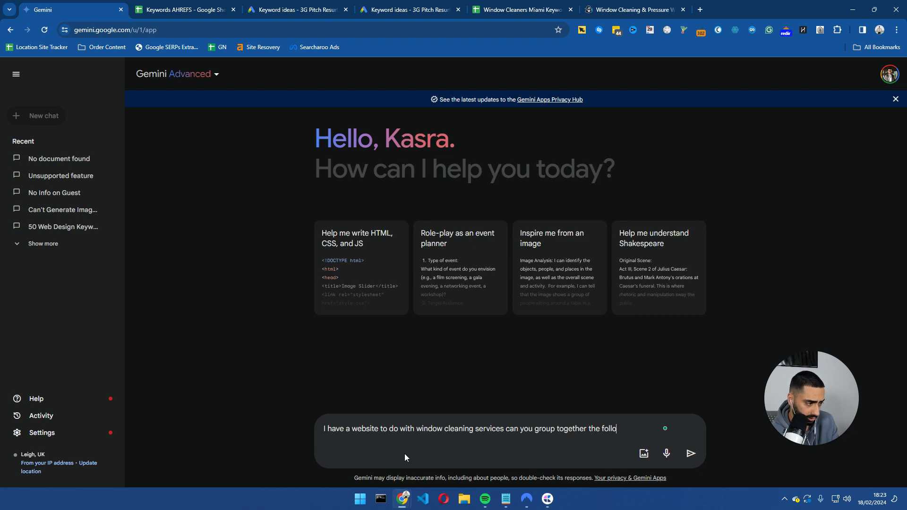
text(wing keywords)
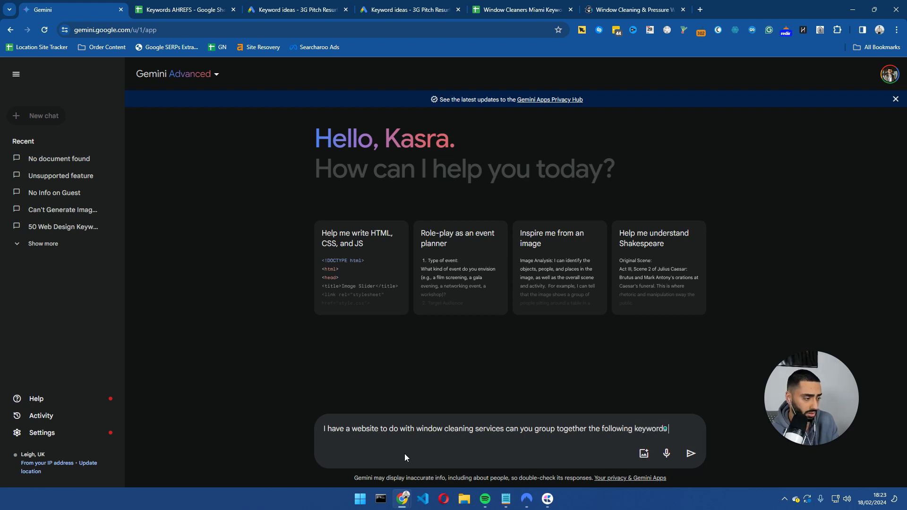
text( so I know which)
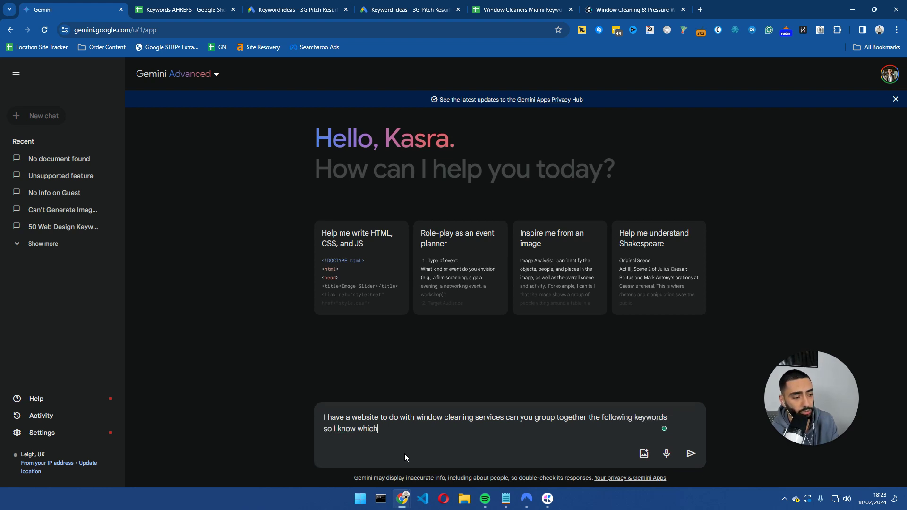
text( pages to write about on my)
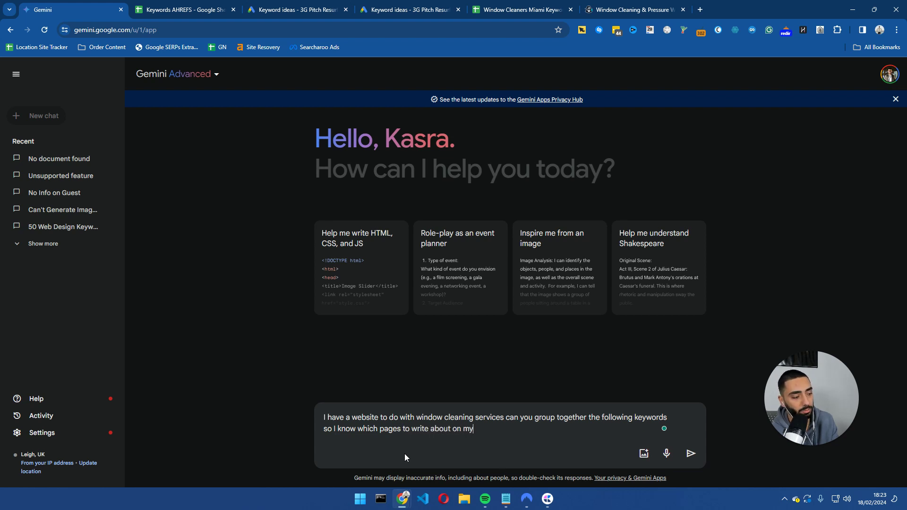
text( website:)
key(shift+Return)
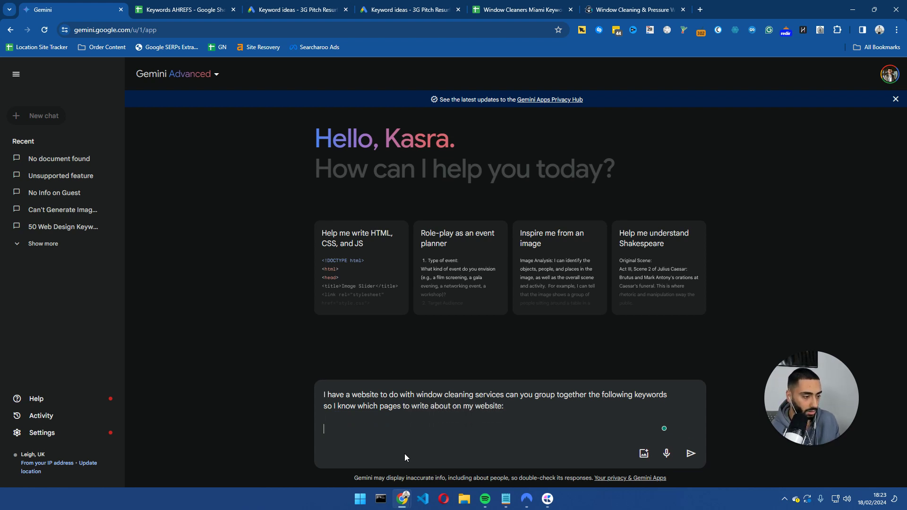
key(ctrl+v)
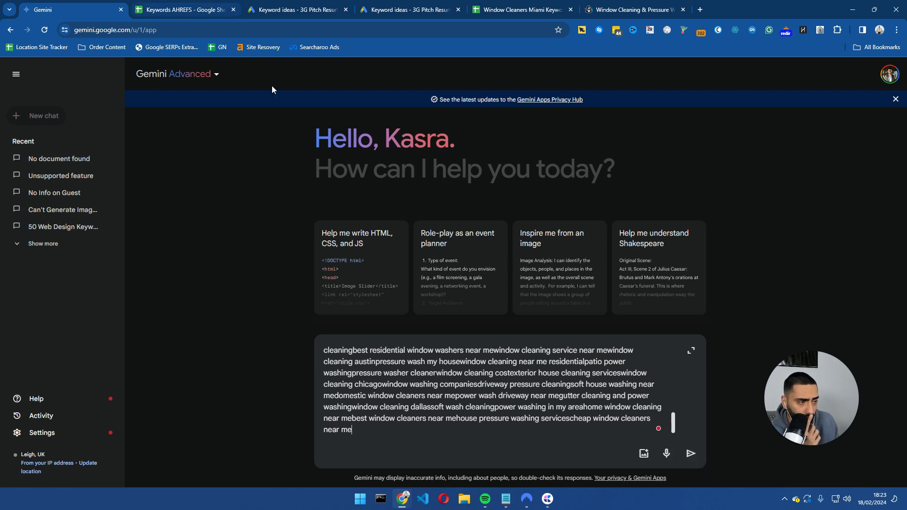
click(689, 453)
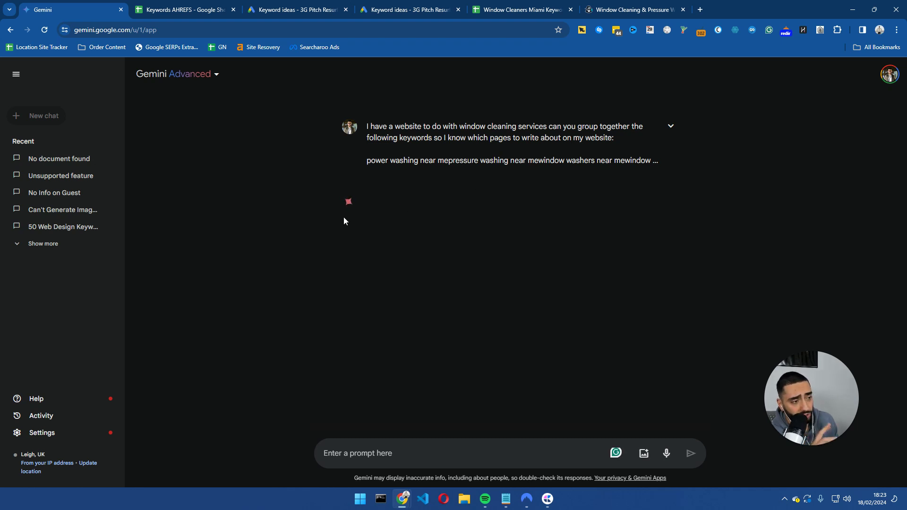
- Duplicate the Gemini tab, glance at older chats, and return to the keyword-grouping reply
right_click(74, 11)
click(127, 97)
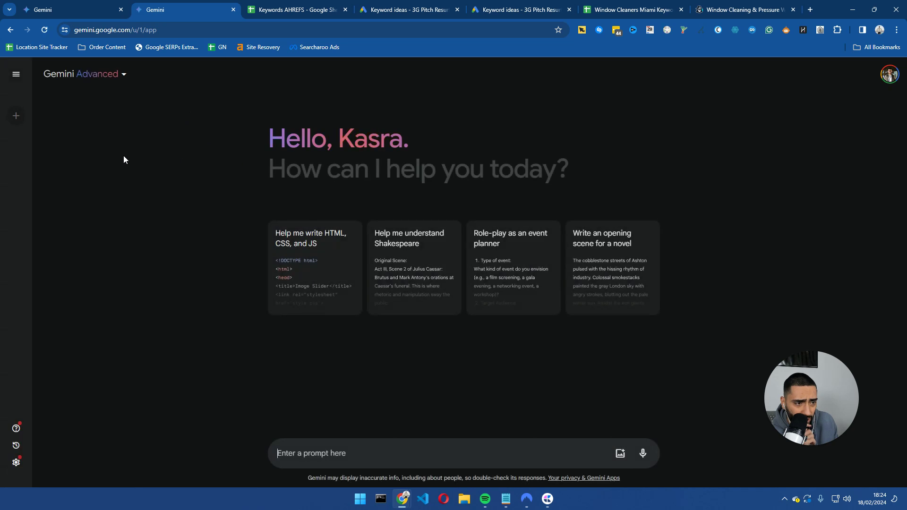
click(16, 75)
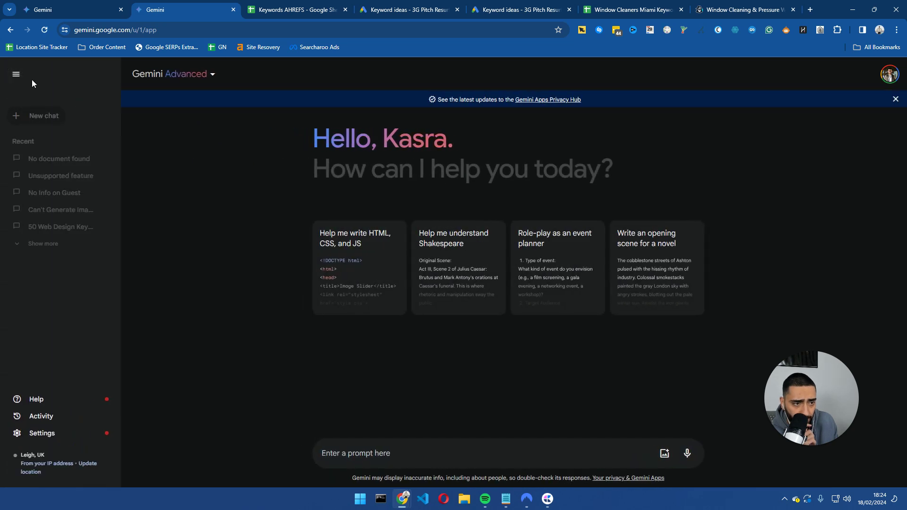
click(71, 162)
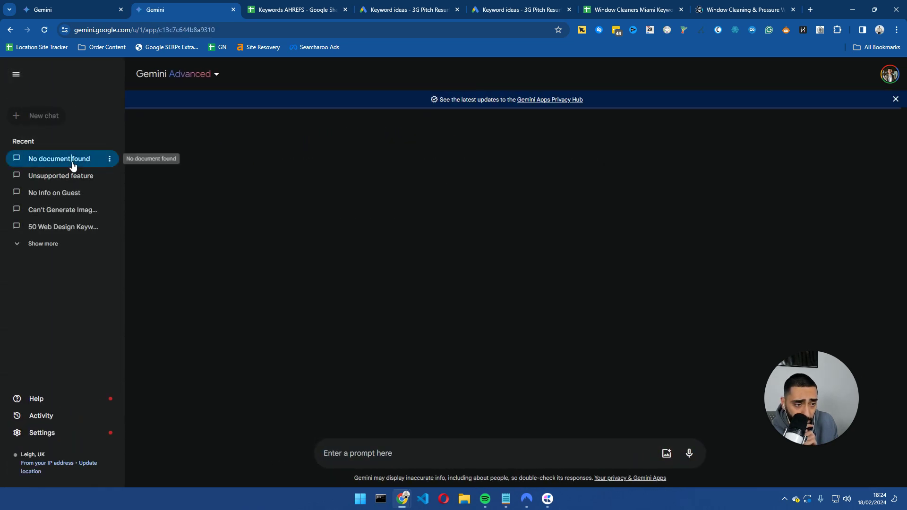
click(61, 176)
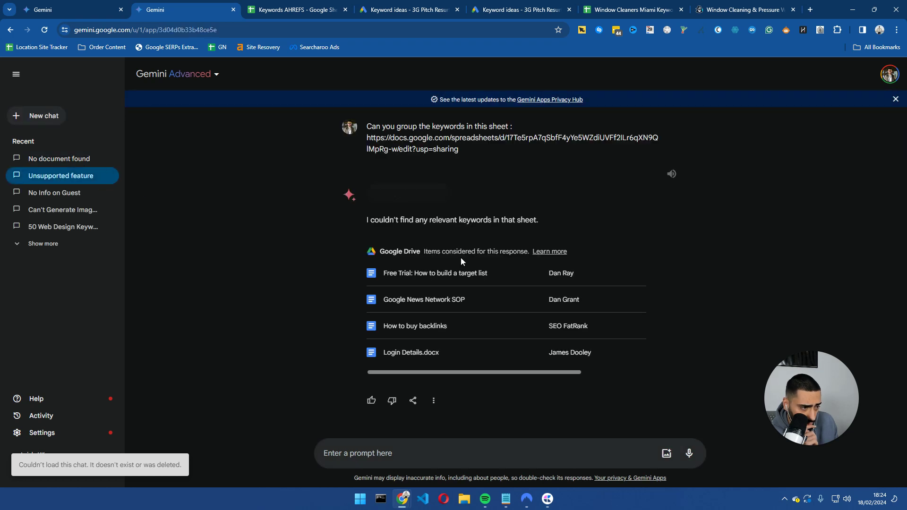
click(101, 8)
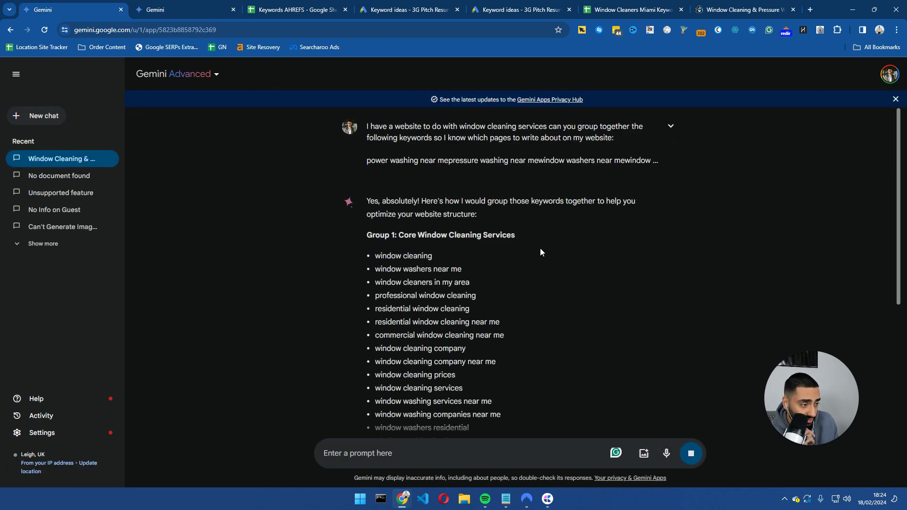
scroll(484, 253, down, 5)
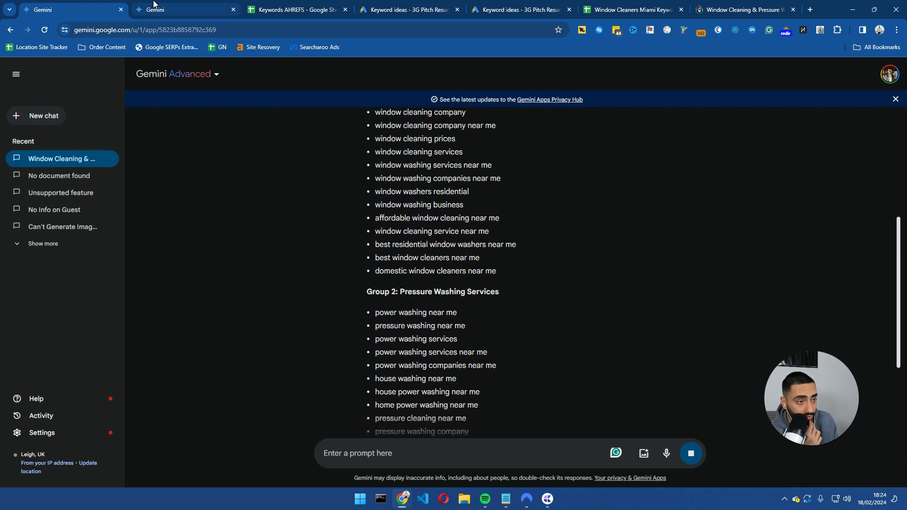
middle_click(177, 9)
scroll(463, 211, up, 4)
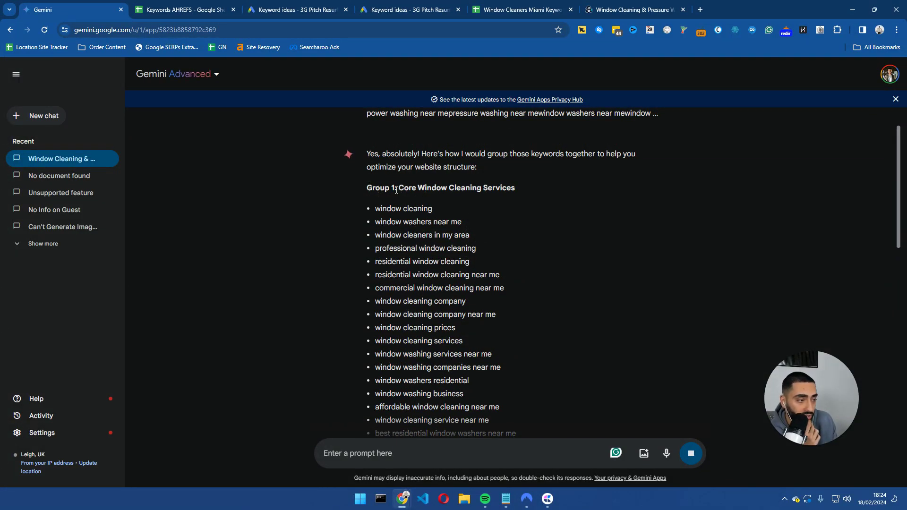
drag(506, 188, 418, 187)
scroll(480, 286, down, 2)
drag(503, 376, 515, 240)
scroll(406, 300, up, 3)
scroll(505, 254, down, 3)
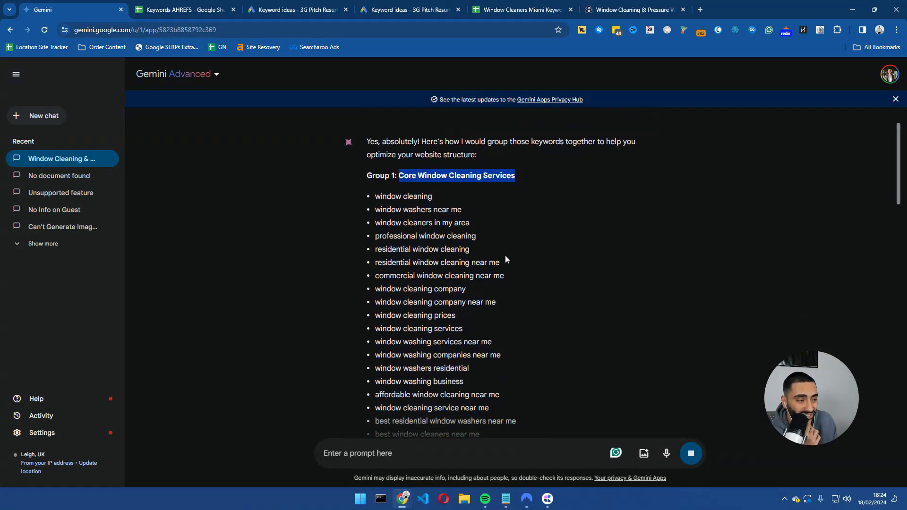
scroll(402, 284, up, 1)
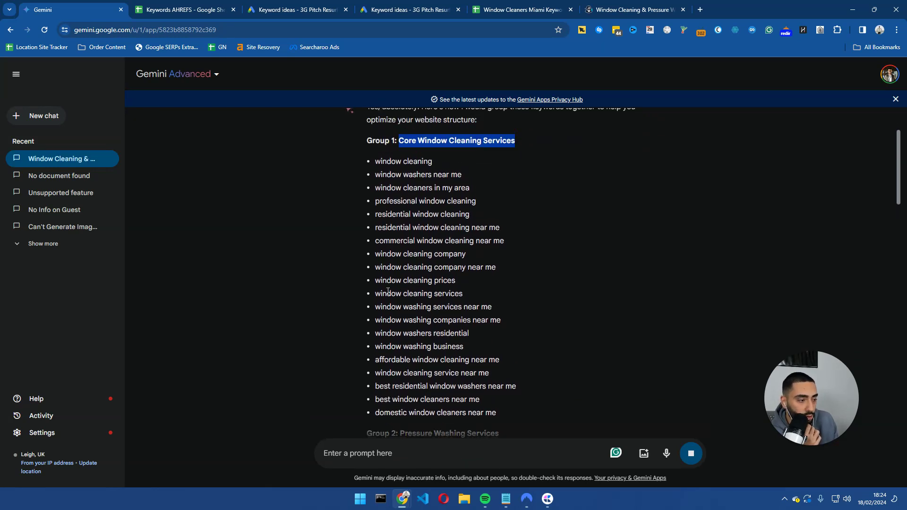
scroll(386, 285, down, 3)
drag(379, 272, 455, 272)
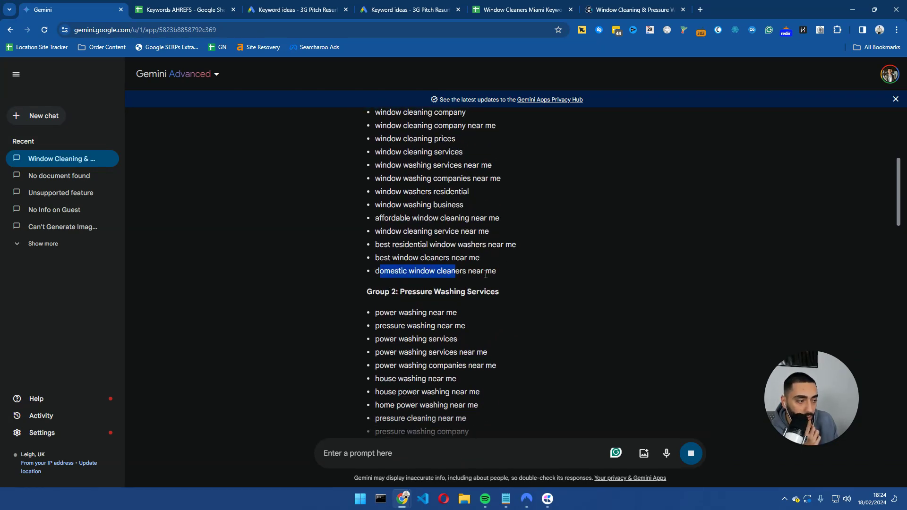
drag(375, 258, 458, 270)
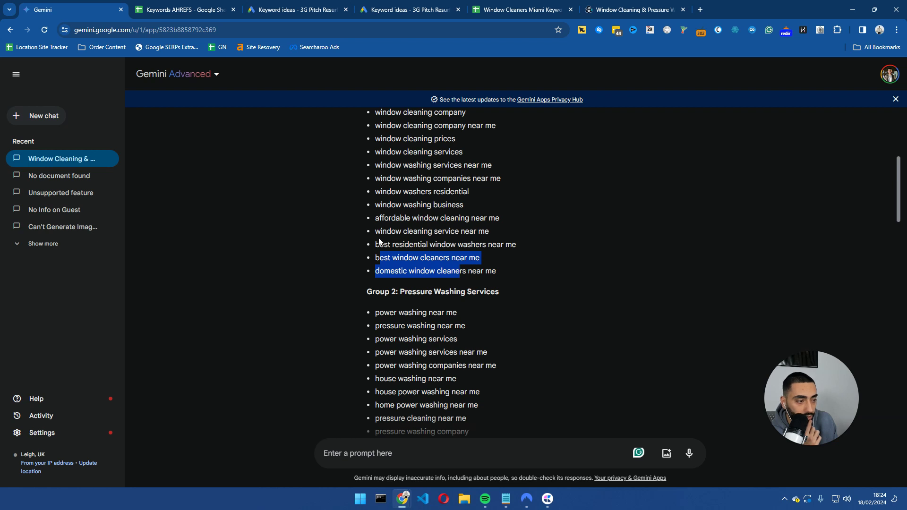
drag(375, 244, 470, 244)
drag(378, 217, 497, 200)
scroll(432, 215, down, 2)
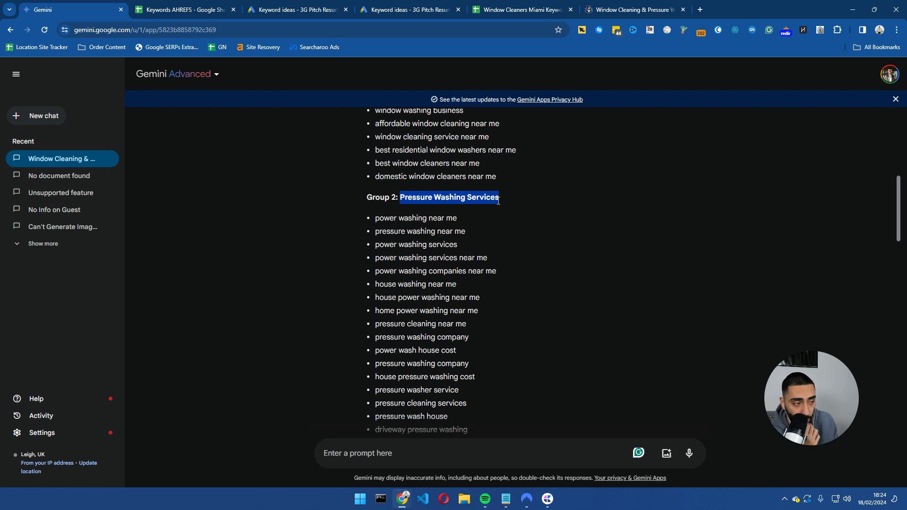
- Compare the Window Gang site with Gemini's Soft Washing Services keyword group
drag(636, 9, 302, 13)
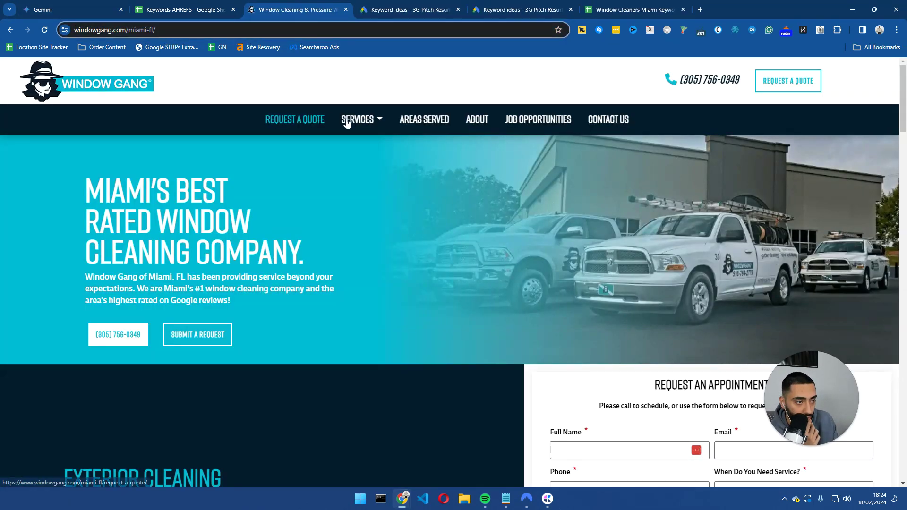
mouse_move(361, 119)
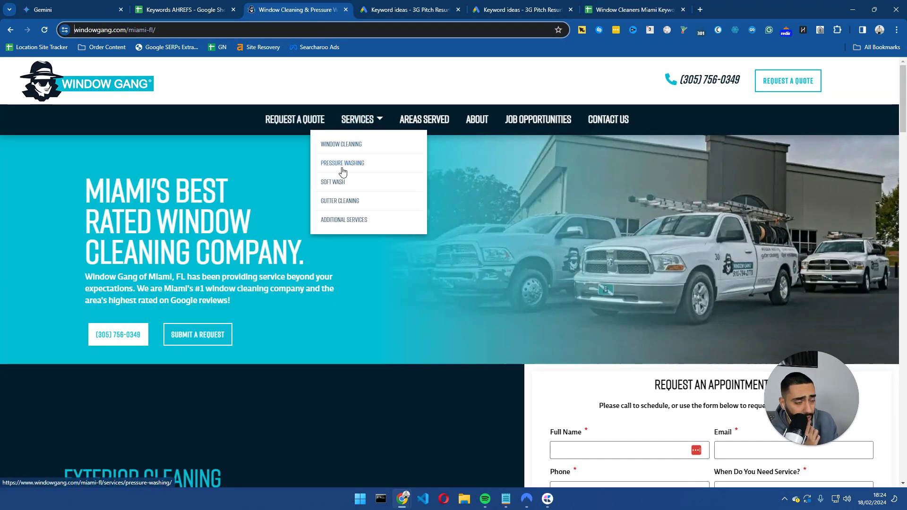
key(ctrl+1)
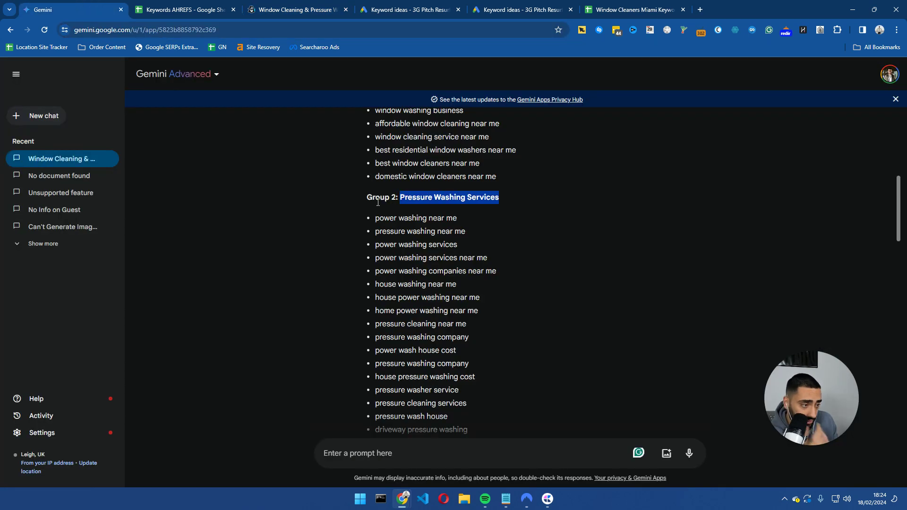
scroll(468, 202, down, 8)
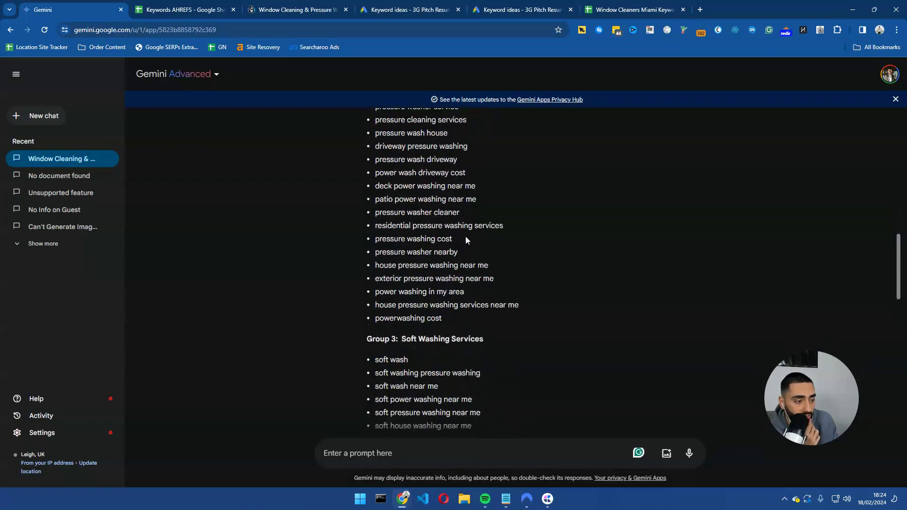
drag(401, 245, 494, 252)
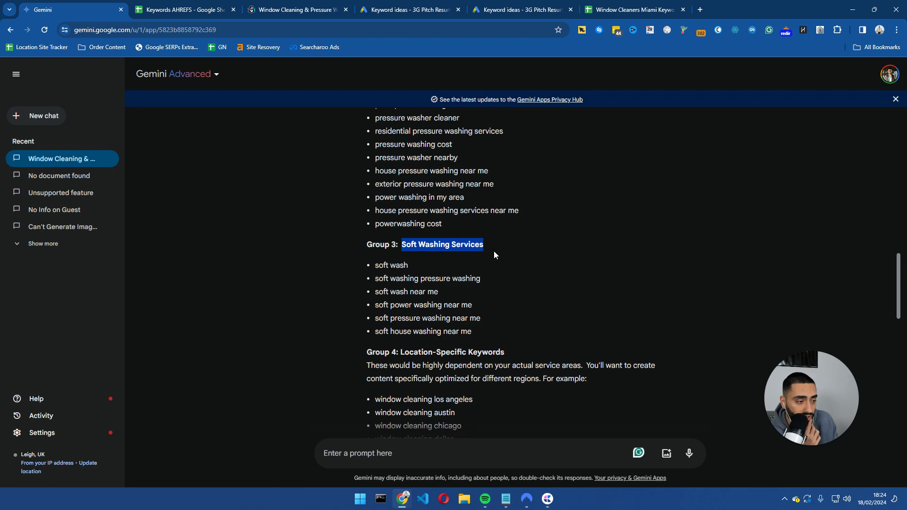
- Open Window Gang's soft wash page and scroll to its Soft Wash vs Pressure Wash section
drag(293, 9, 182, 10)
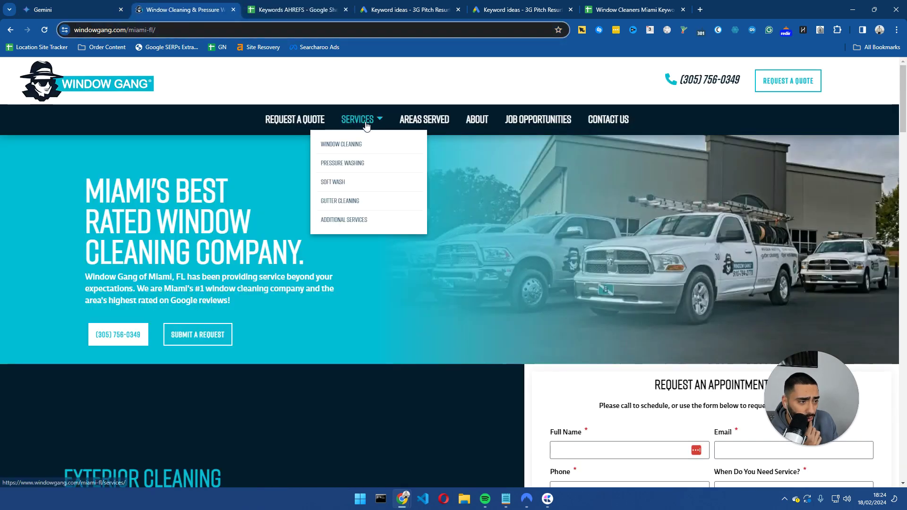
click(339, 181)
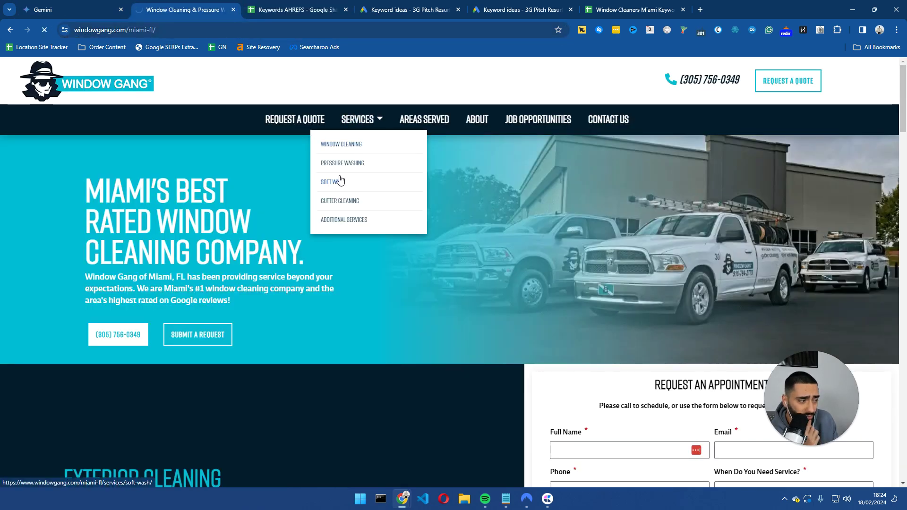
scroll(342, 197, down, 4)
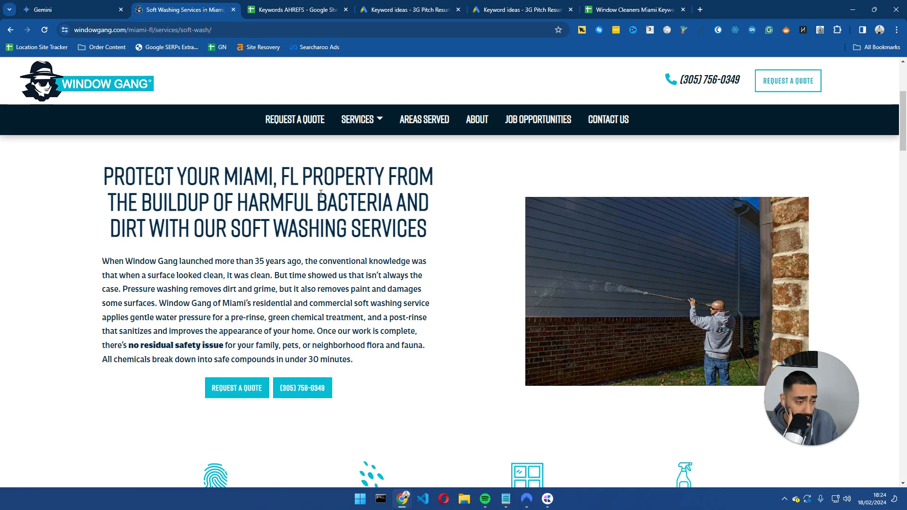
scroll(327, 189, down, 4)
scroll(327, 206, down, 4)
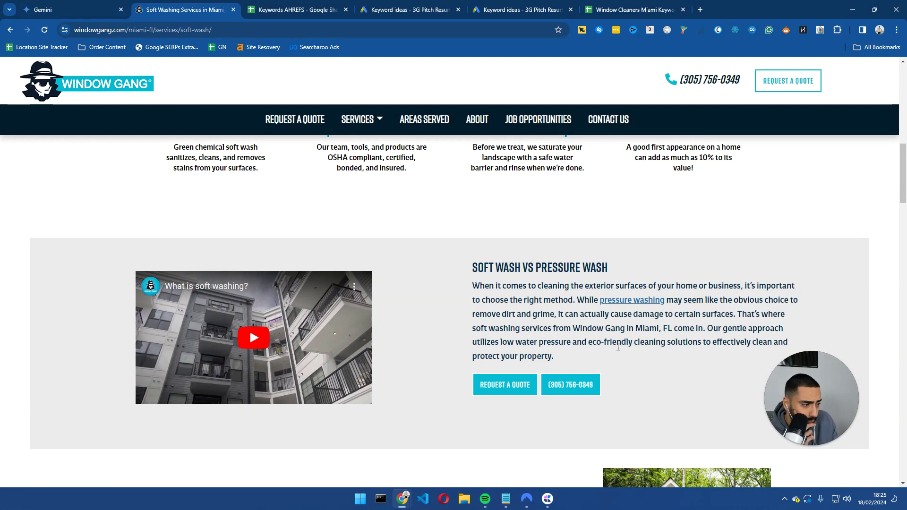
drag(470, 290, 579, 287)
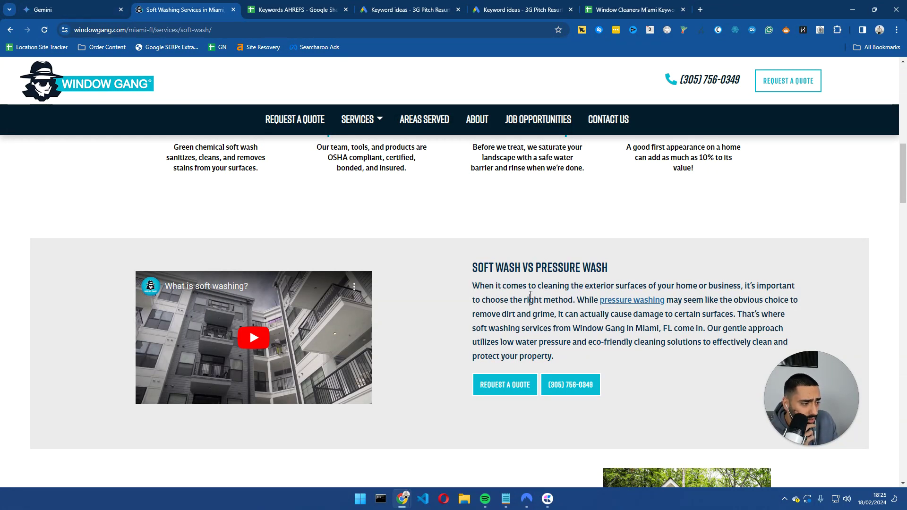
click(501, 285)
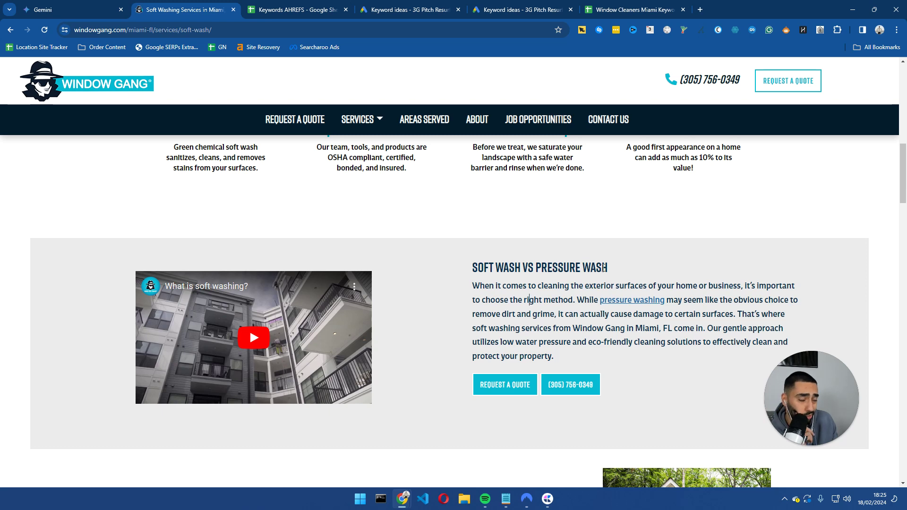
- Return to Gemini's keyword grouping reply and scroll to the Group 4 and Group 5 sections
click(75, 10)
scroll(413, 290, down, 1)
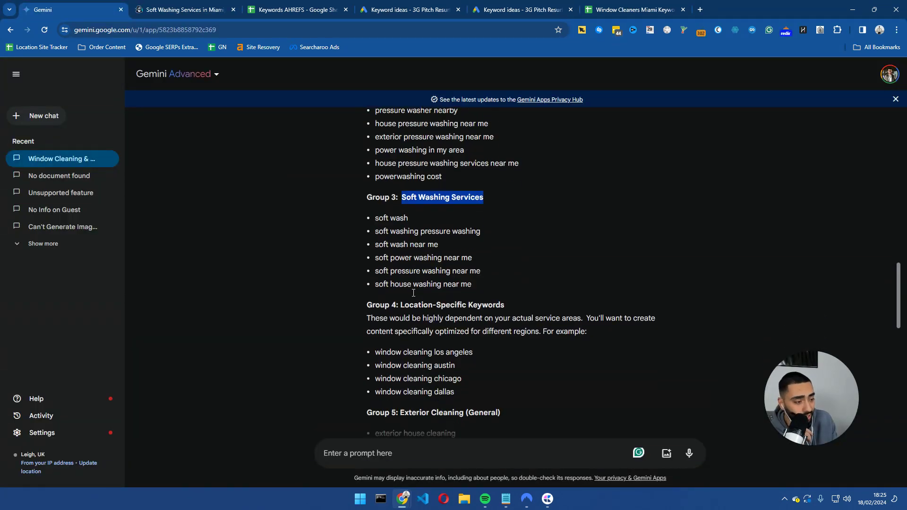
scroll(413, 293, down, 3)
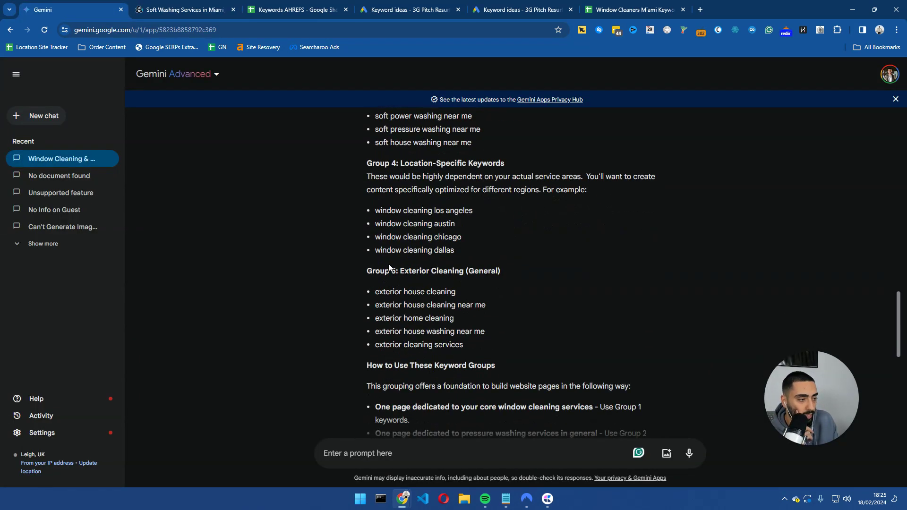
scroll(438, 208, up, 1)
- Highlight the Group 4 city keywords, like window cleaning los angeles and dallas, then review the usage guidance
drag(380, 210, 399, 213)
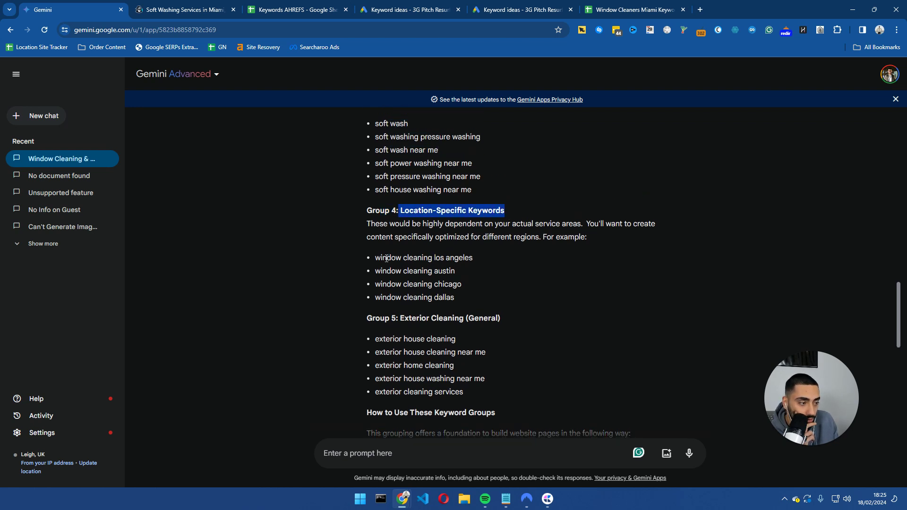
drag(377, 258, 476, 255)
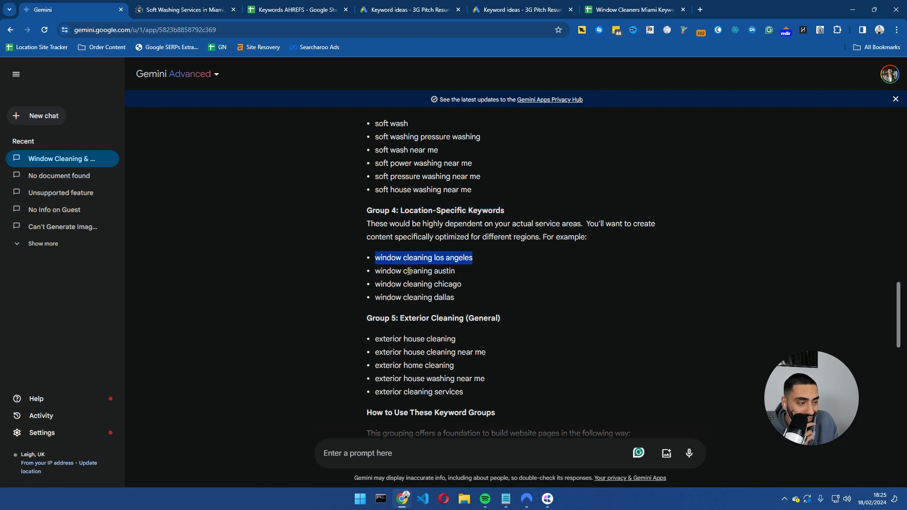
drag(409, 271, 454, 284)
drag(401, 297, 451, 297)
scroll(398, 267, down, 2)
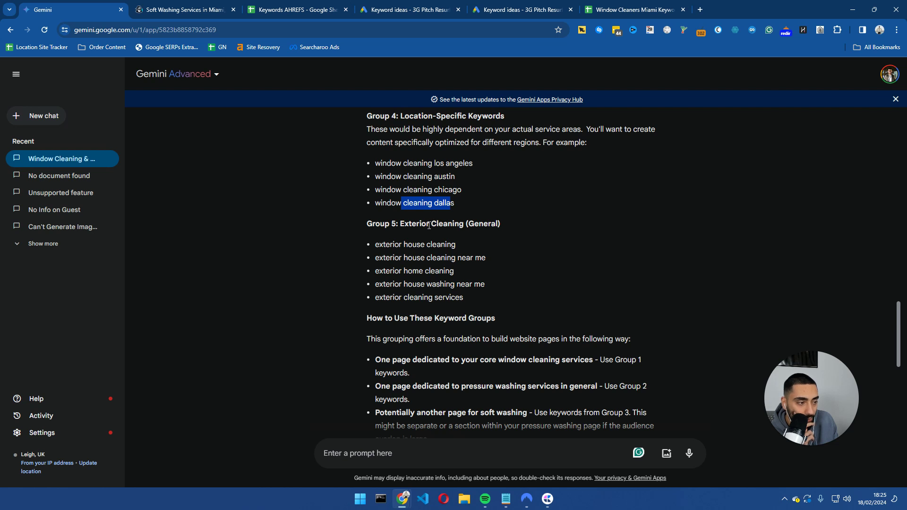
drag(400, 223, 425, 253)
scroll(430, 265, down, 1)
scroll(432, 277, down, 3)
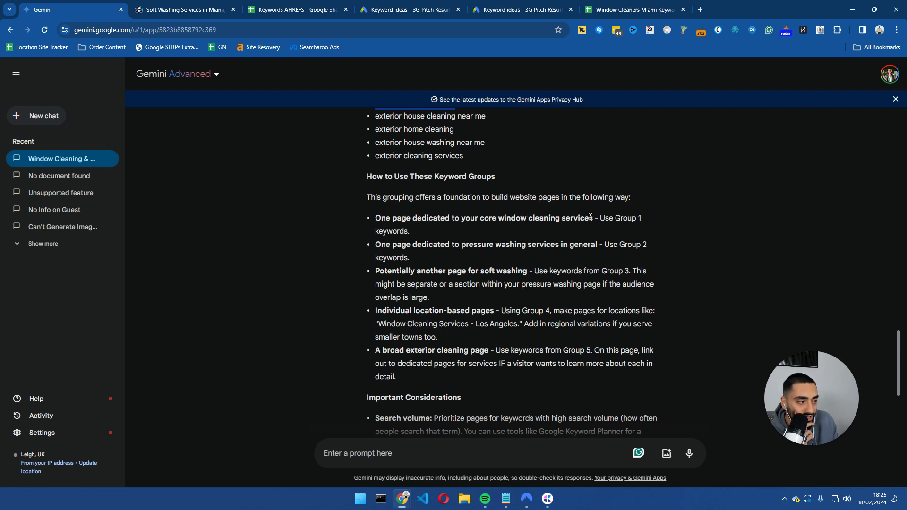
drag(641, 218, 603, 221)
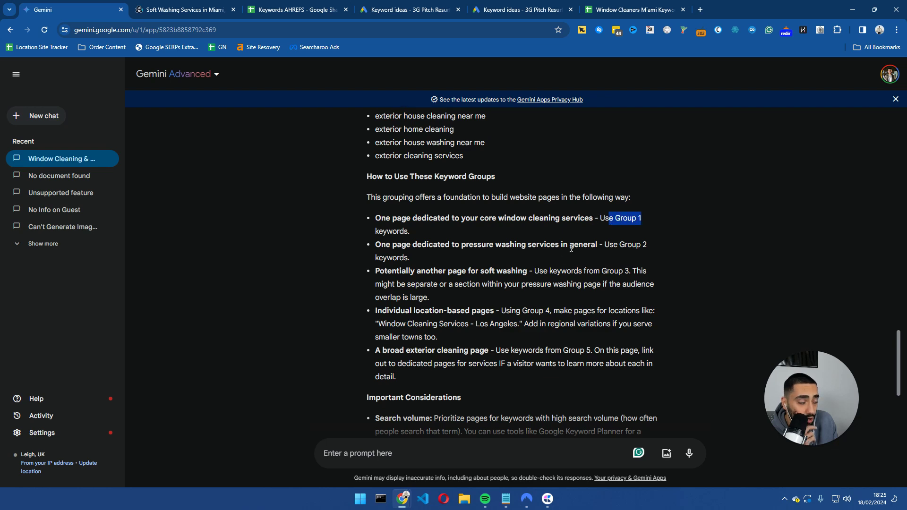
scroll(503, 249, up, 20)
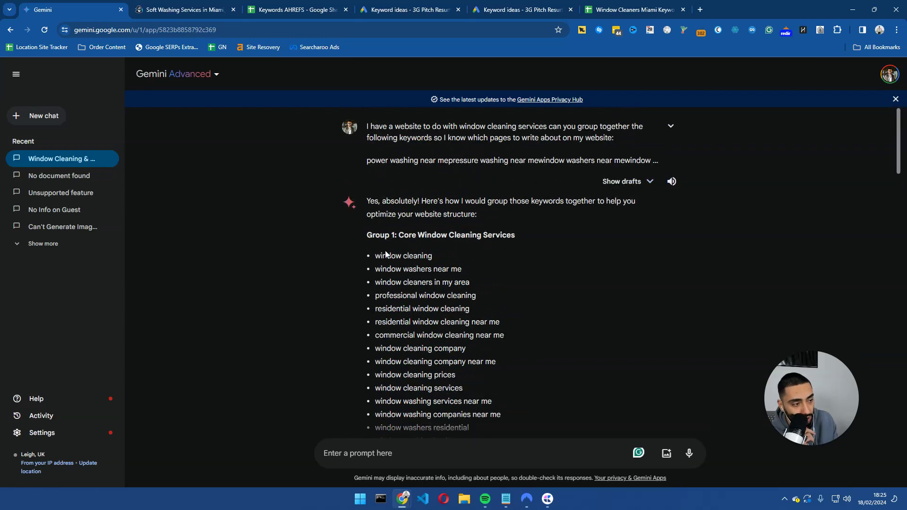
drag(376, 256, 502, 316)
scroll(466, 265, up, 4)
click(405, 233)
drag(399, 235, 518, 237)
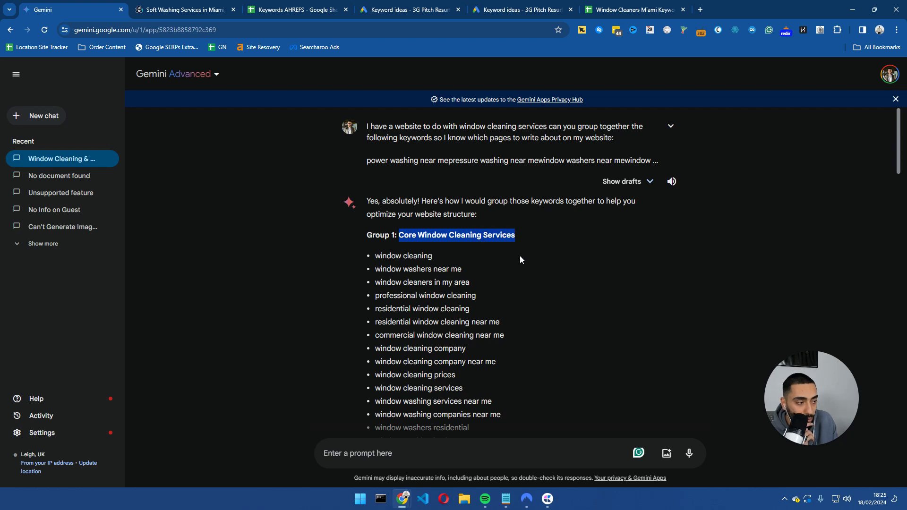
scroll(517, 264, down, 20)
scroll(518, 279, up, 5)
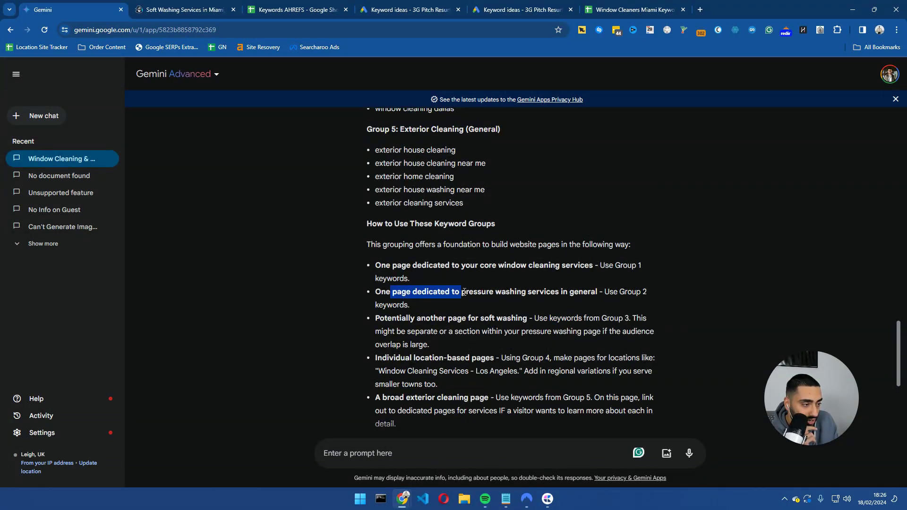
drag(465, 292, 601, 290)
scroll(557, 319, up, 15)
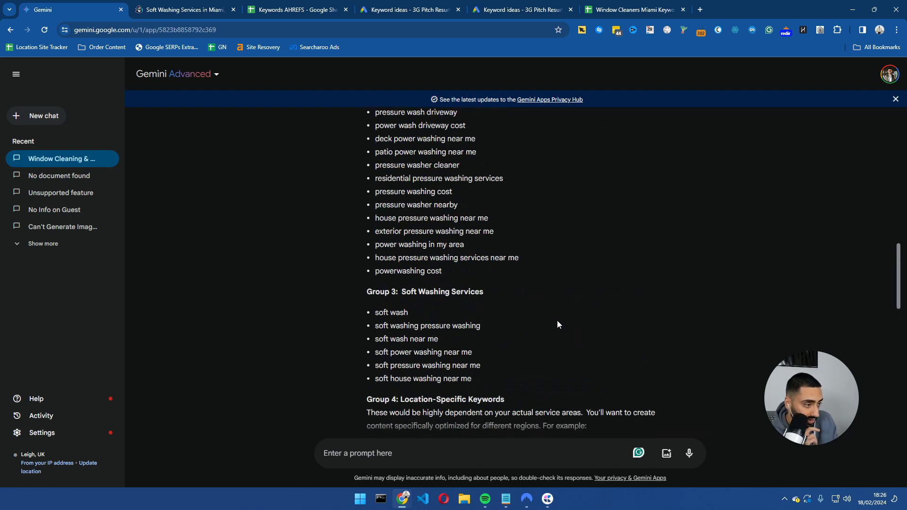
scroll(486, 309, down, 3)
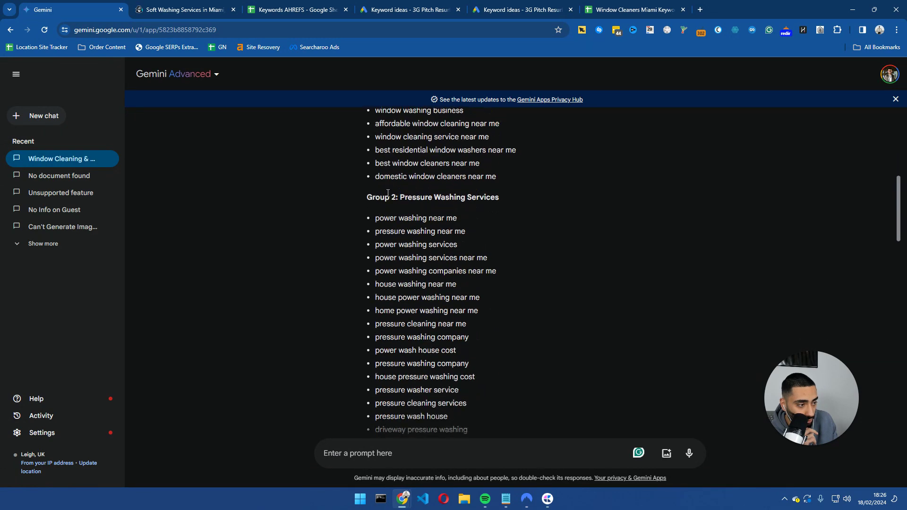
mouse_move(395, 198)
mouse_down()
mouse_move(480, 199)
mouse_move(392, 202)
mouse_up()
scroll(392, 202, down, 3)
drag(376, 136, 457, 316)
scroll(399, 221, down, 4)
scroll(509, 279, down, 9)
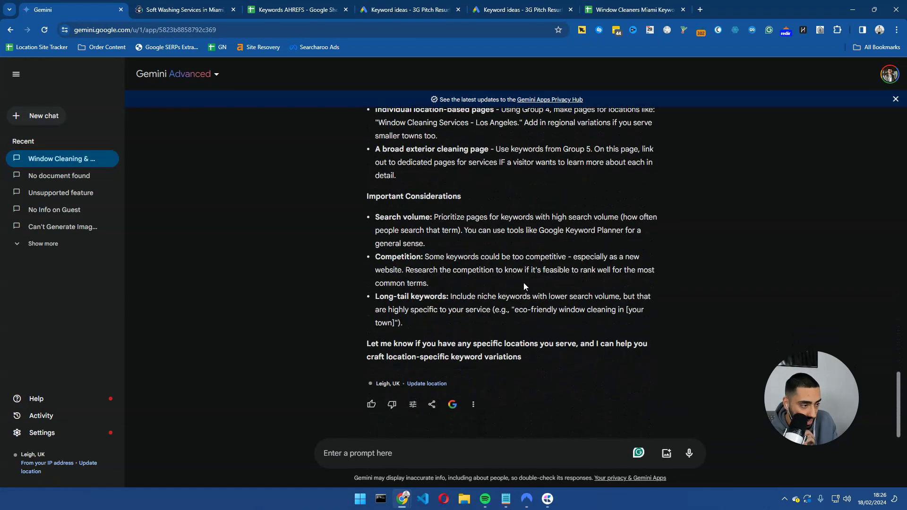
scroll(523, 282, up, 2)
scroll(525, 281, up, 4)
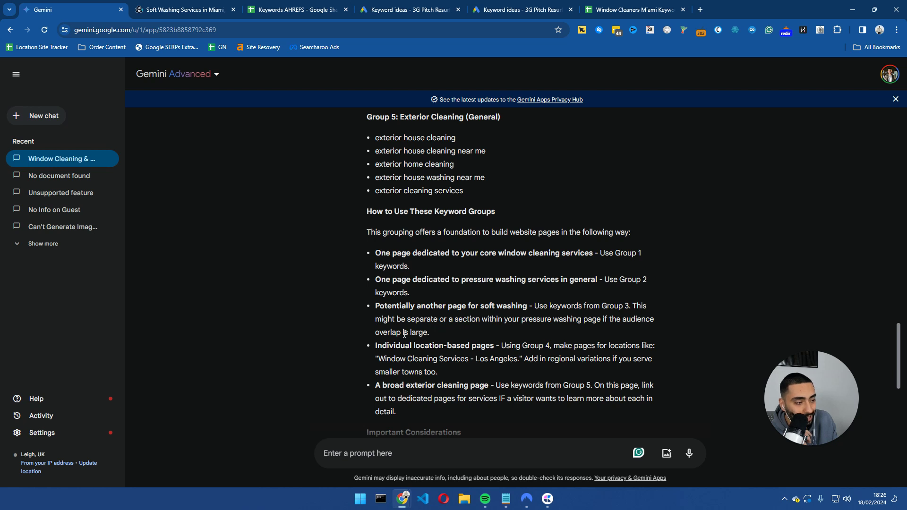
drag(428, 332, 533, 307)
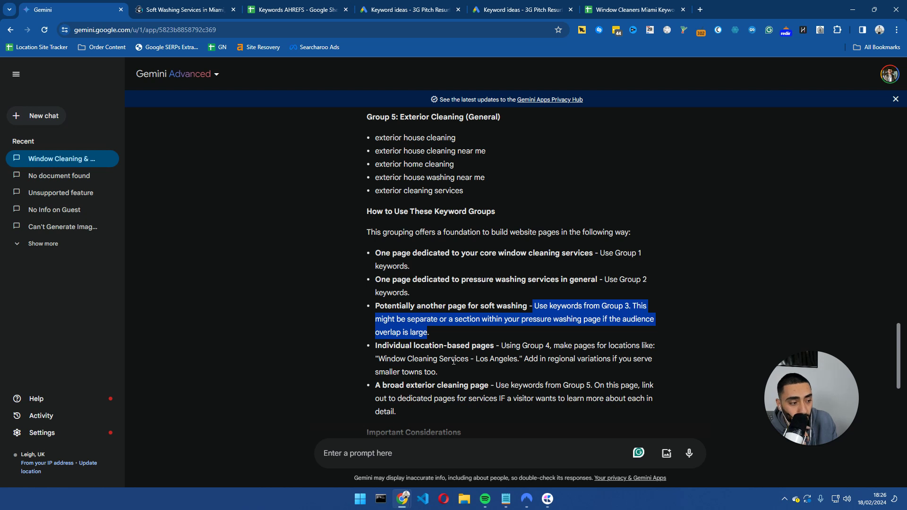
scroll(456, 360, down, 2)
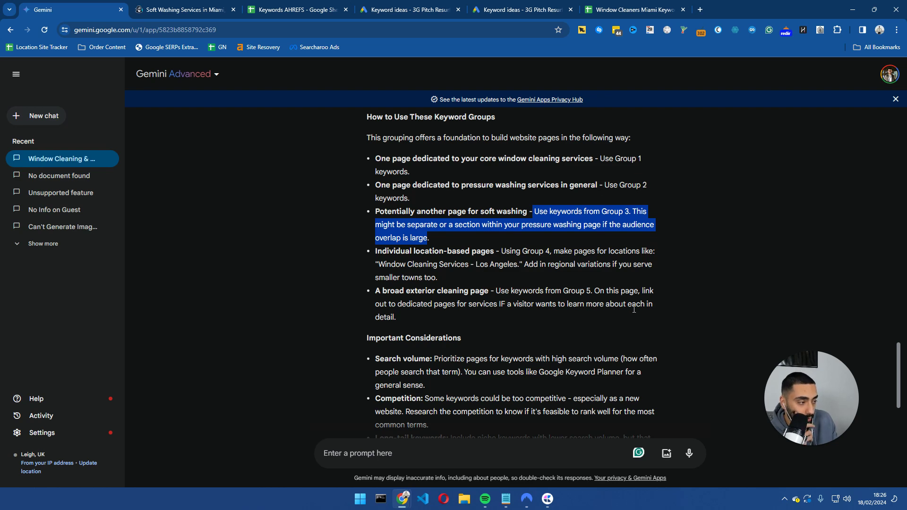
scroll(405, 313, down, 2)
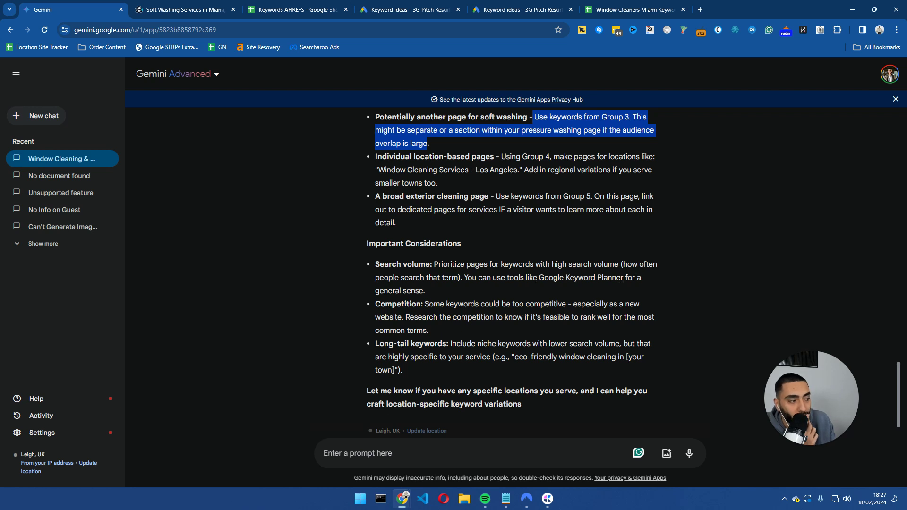
drag(440, 290, 376, 267)
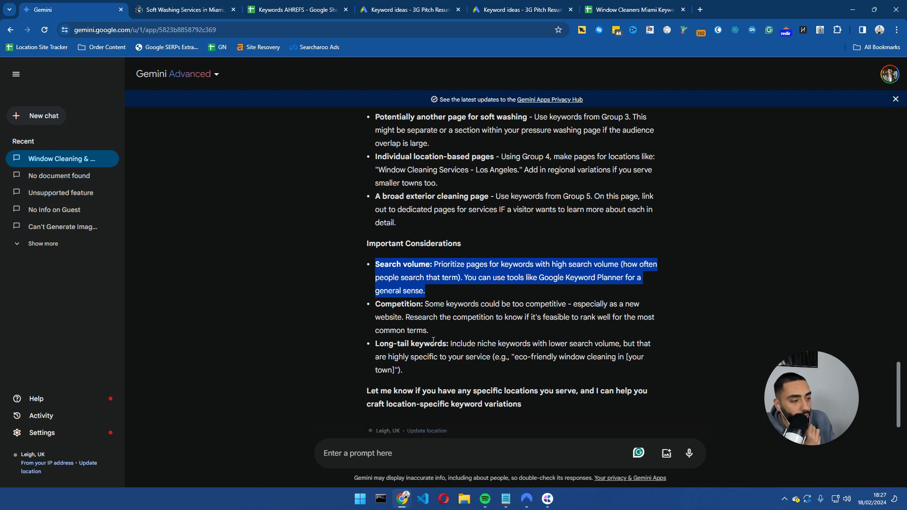
scroll(416, 346, down, 1)
scroll(415, 346, down, 1)
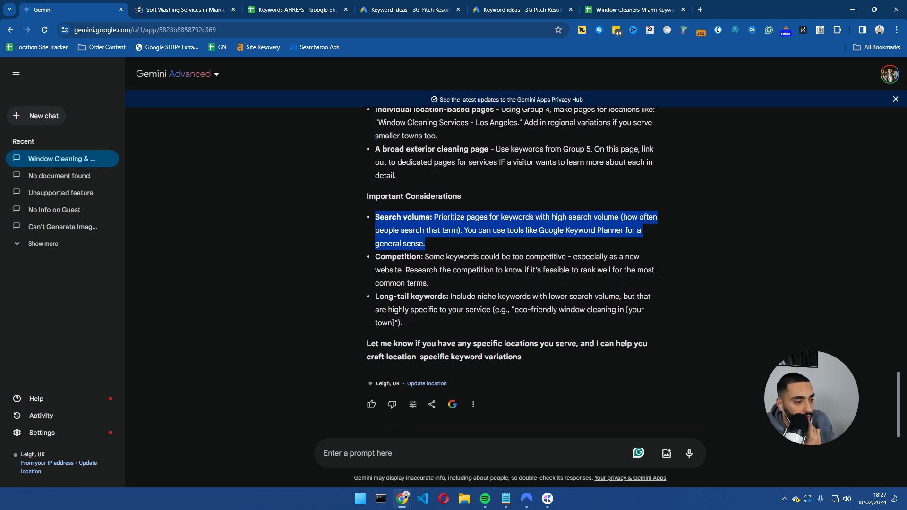
drag(384, 298, 542, 309)
- Ask Gemini 'can you give me a list of Long-tail keywords for this website'
click(407, 449)
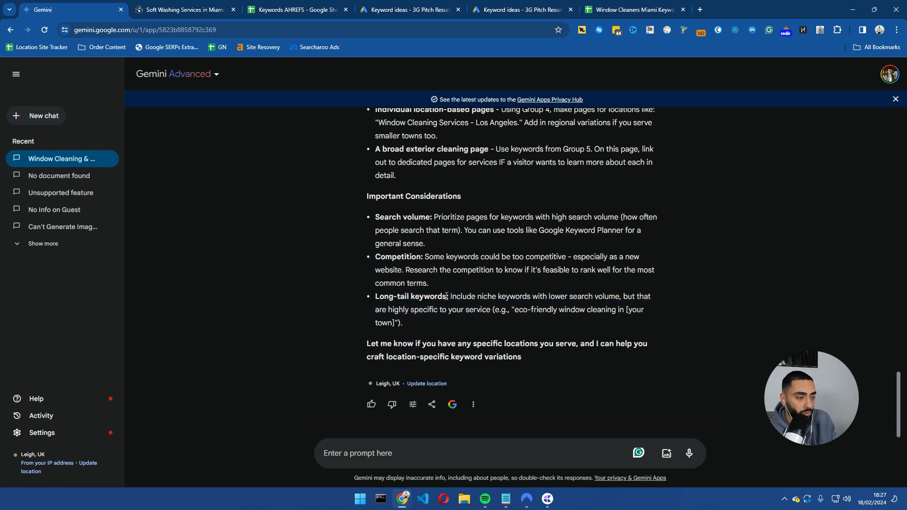
drag(448, 297, 373, 296)
key(ctrl+c)
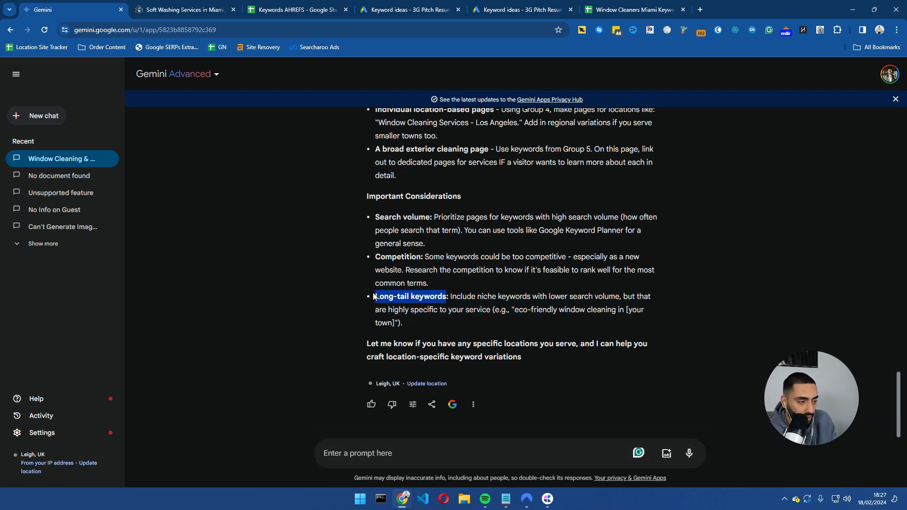
click(422, 449)
text(can you g)
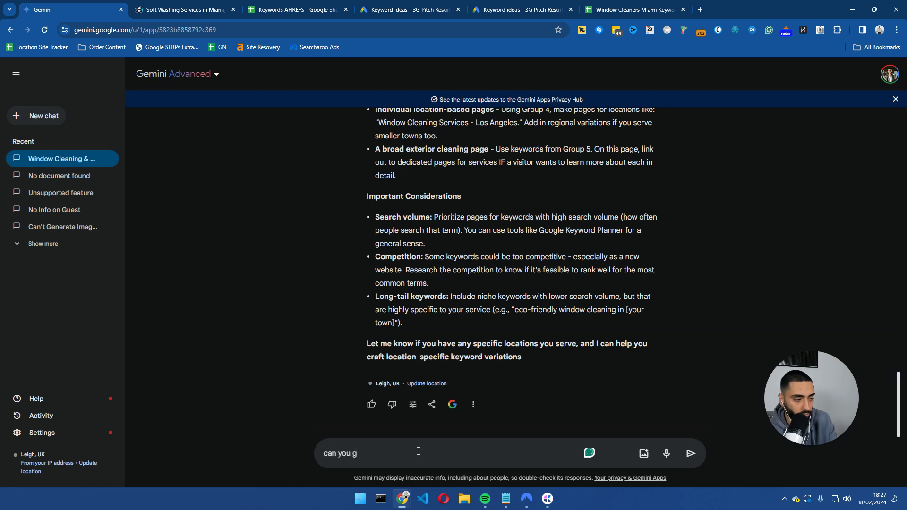
text(ive me a list )
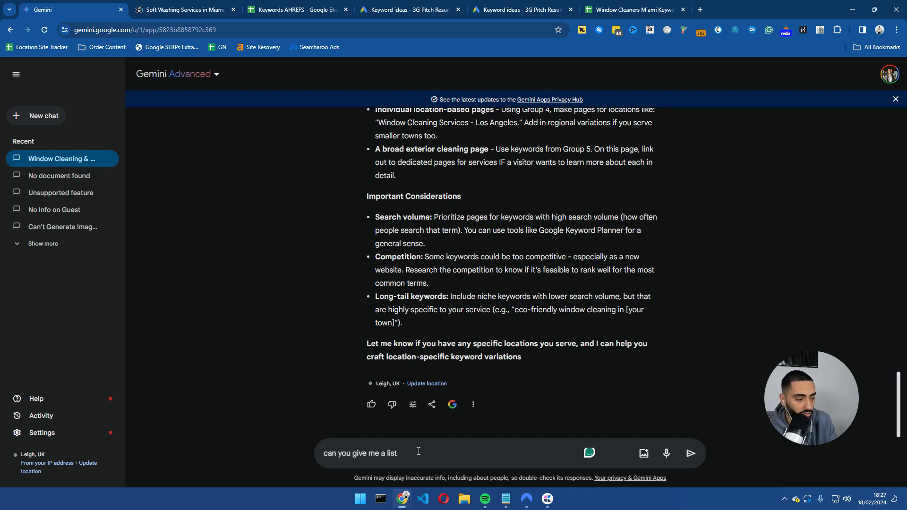
text(of)
key(ctrl+v)
text(for)
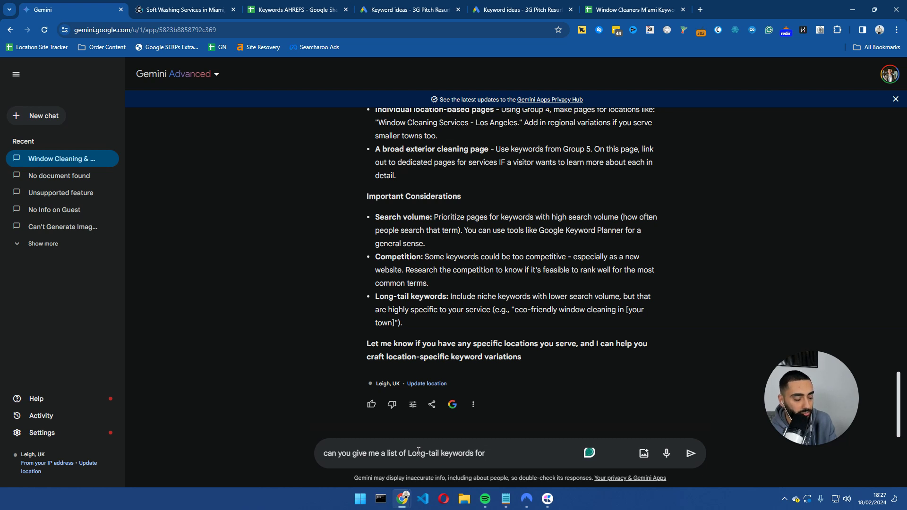
text( this )
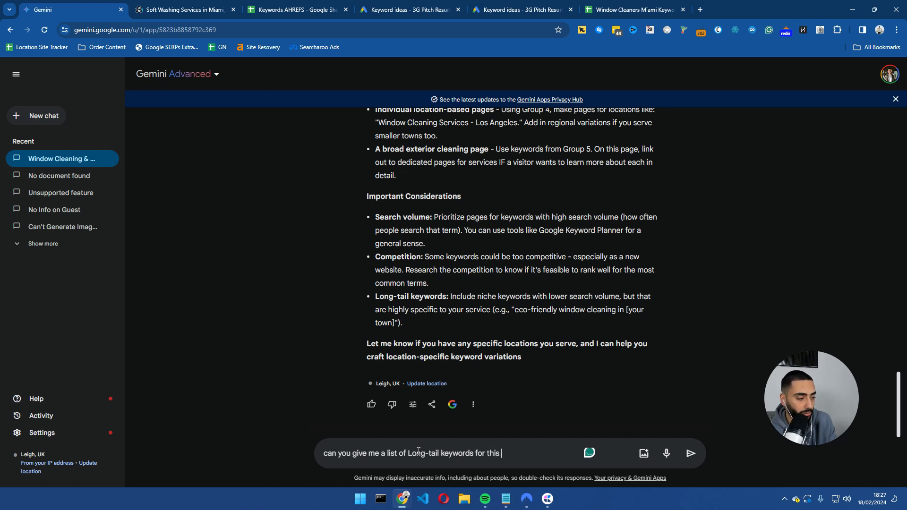
text(website)
key(Return)
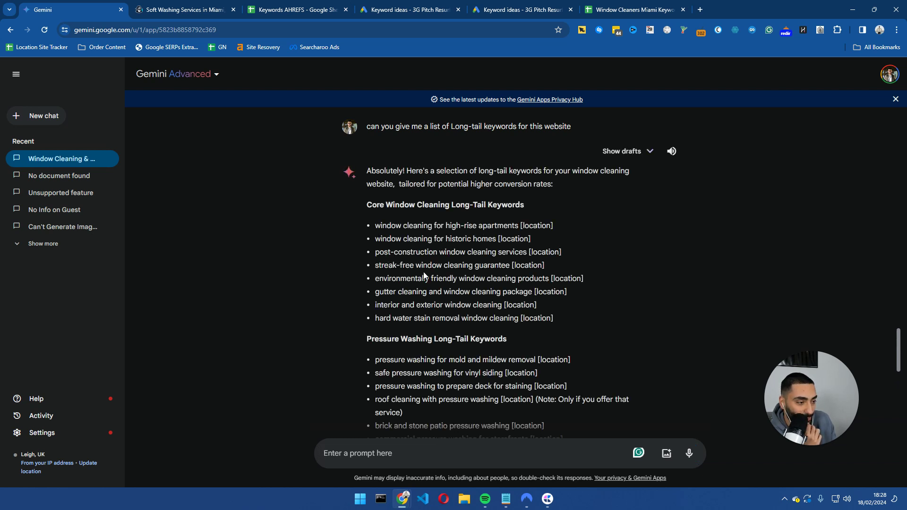
scroll(424, 273, down, 2)
scroll(423, 273, down, 1)
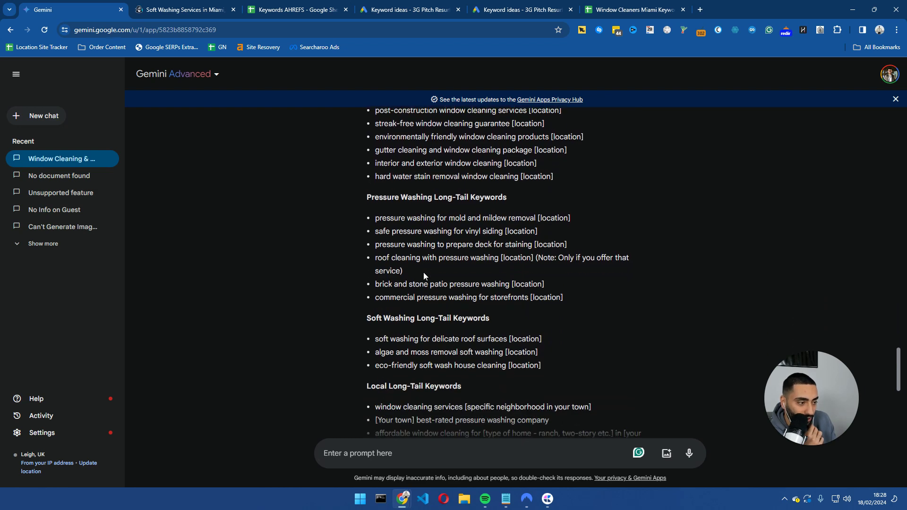
scroll(424, 274, up, 2)
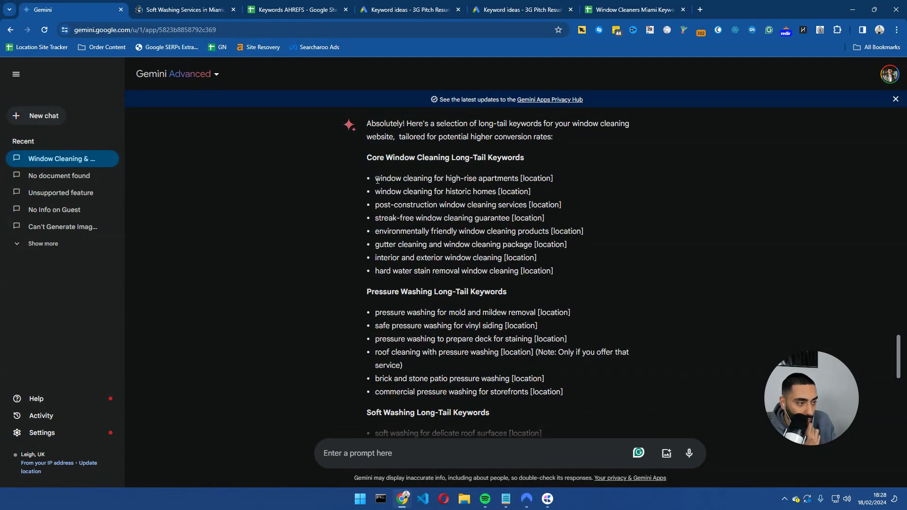
drag(383, 244, 477, 245)
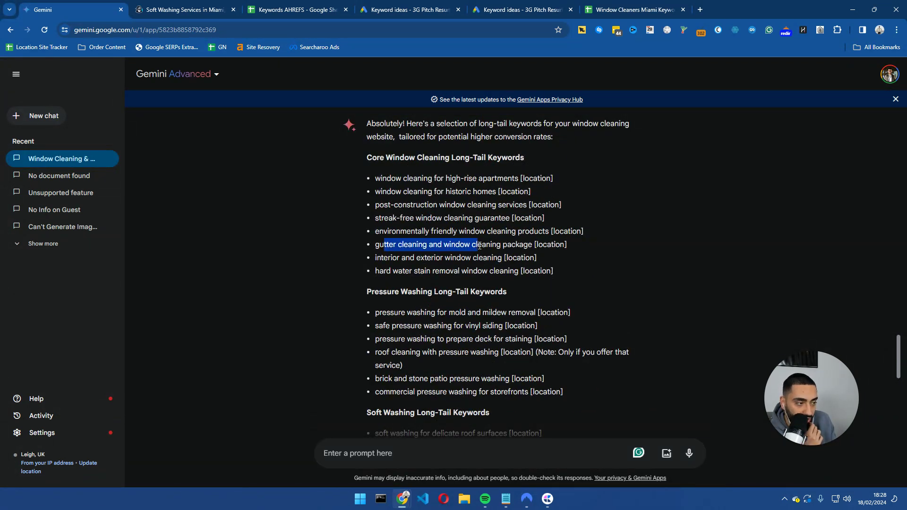
drag(379, 271, 500, 271)
scroll(515, 269, down, 1)
scroll(515, 270, down, 1)
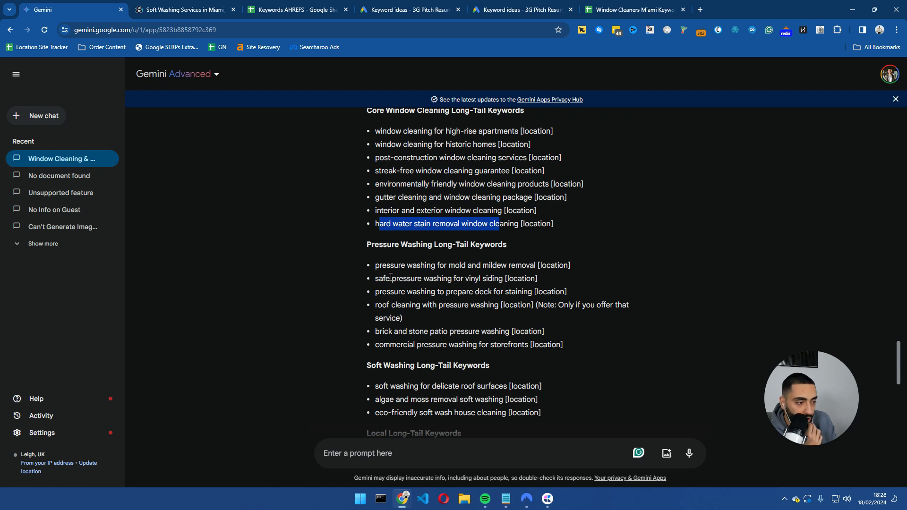
scroll(384, 290, down, 3)
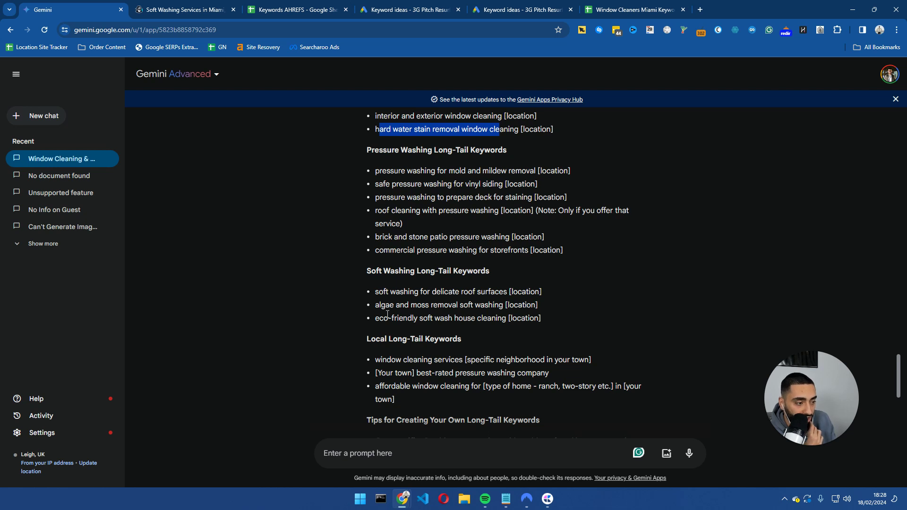
scroll(462, 316, down, 1)
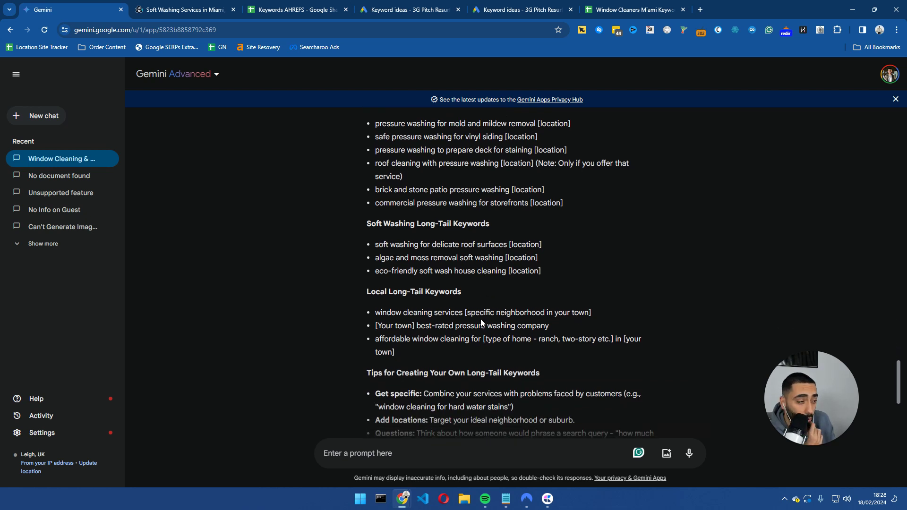
scroll(481, 320, down, 1)
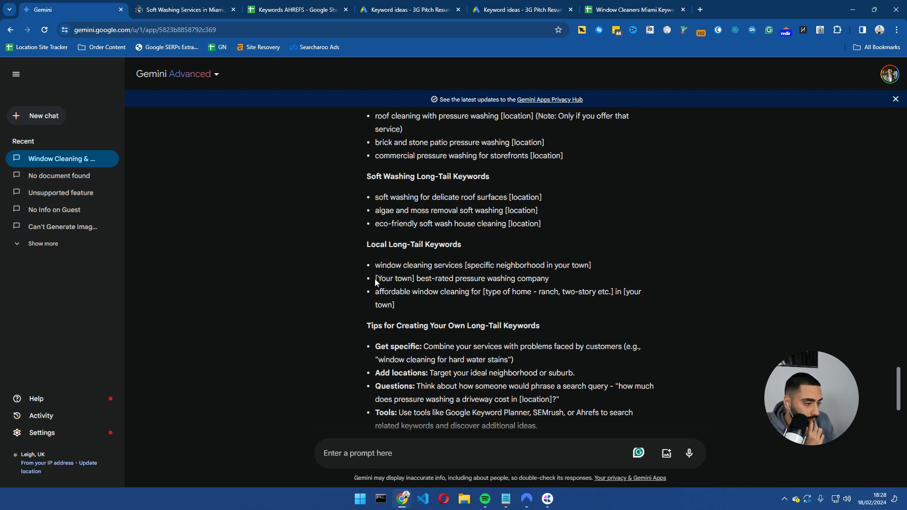
scroll(402, 279, down, 2)
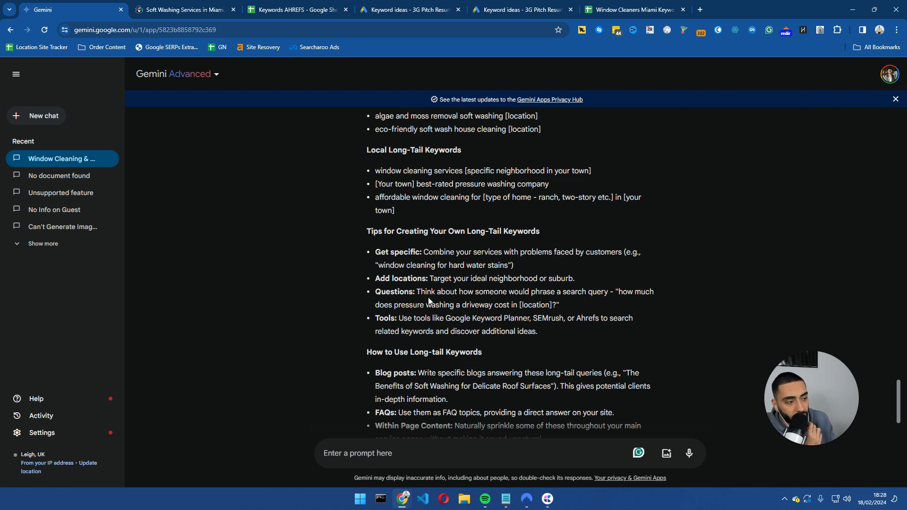
drag(419, 291, 622, 289)
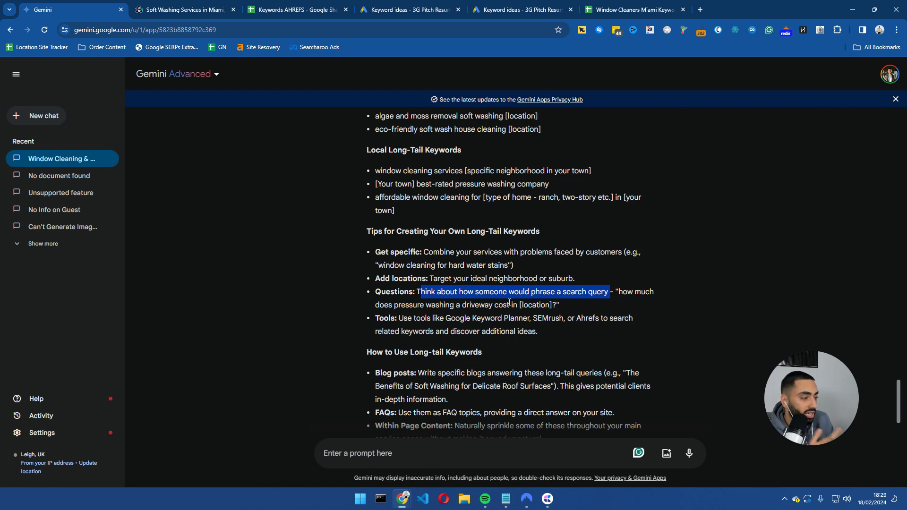
scroll(509, 303, down, 2)
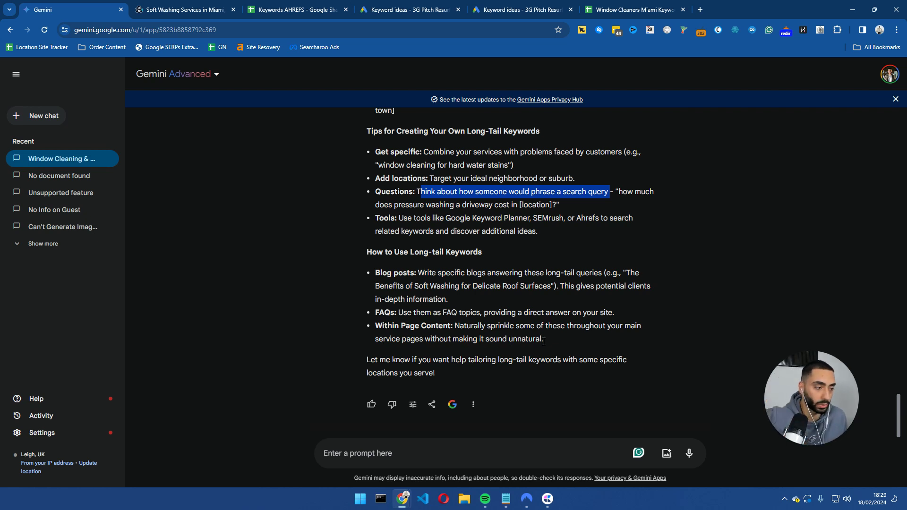
drag(551, 360, 437, 276)
scroll(533, 286, up, 20)
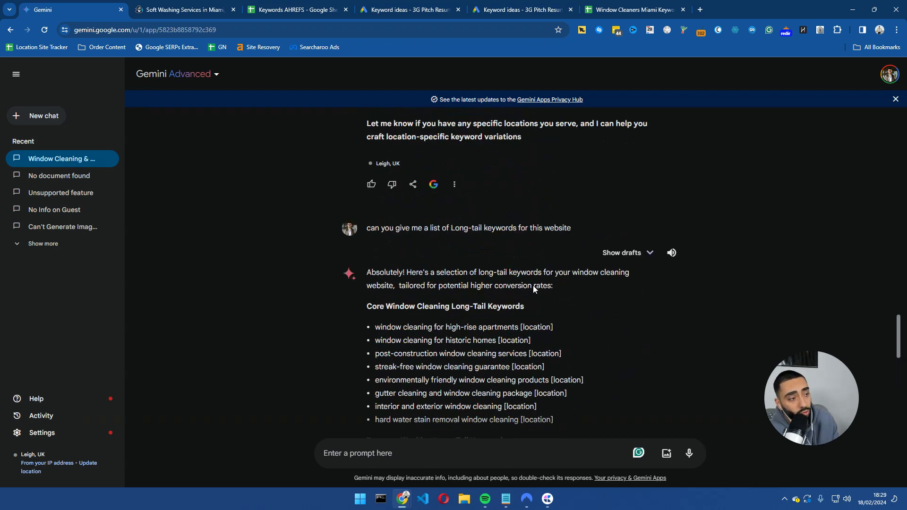
scroll(538, 286, up, 20)
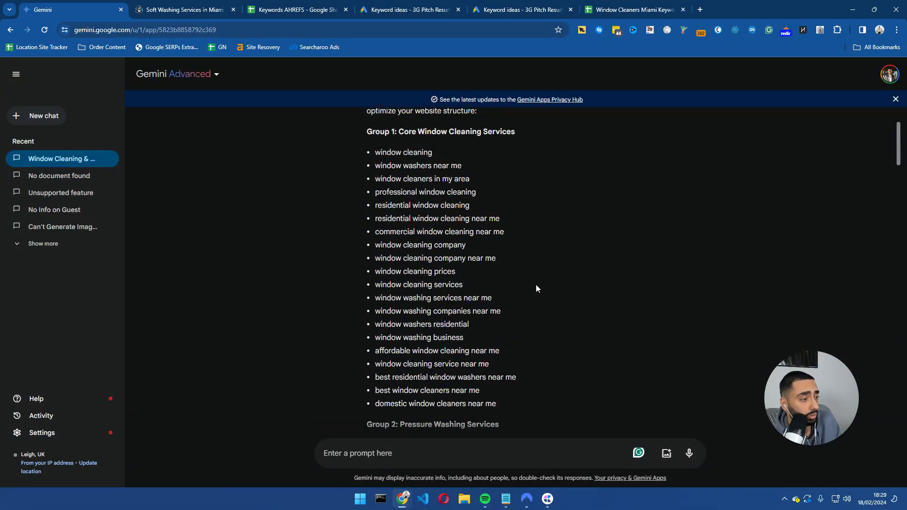
scroll(533, 292, down, 20)
scroll(527, 300, down, 15)
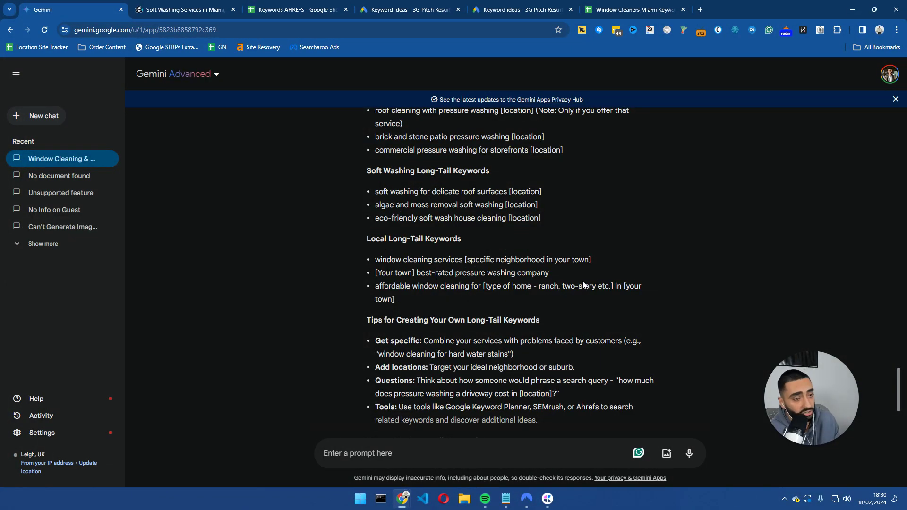
scroll(525, 260, down, 4)
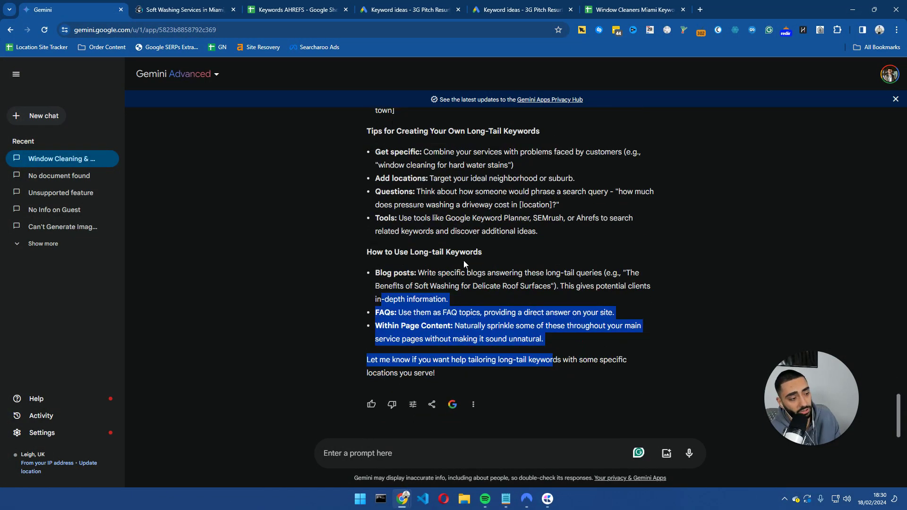